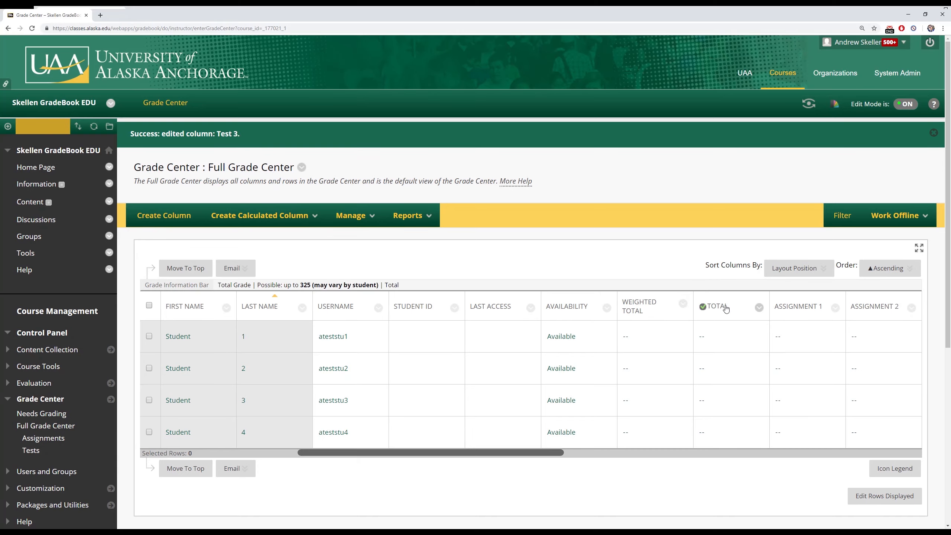
- Review the order of the assignment, test and in-class exercise columns across the Full Grade Center, along with the column sort order options
left_click_drag(513, 452, 693, 442)
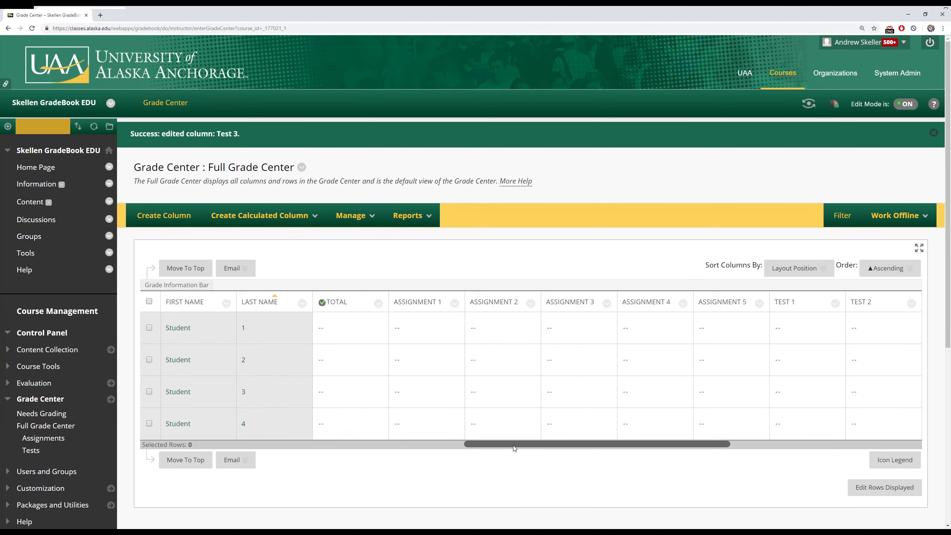
left_click_drag(514, 446, 640, 444)
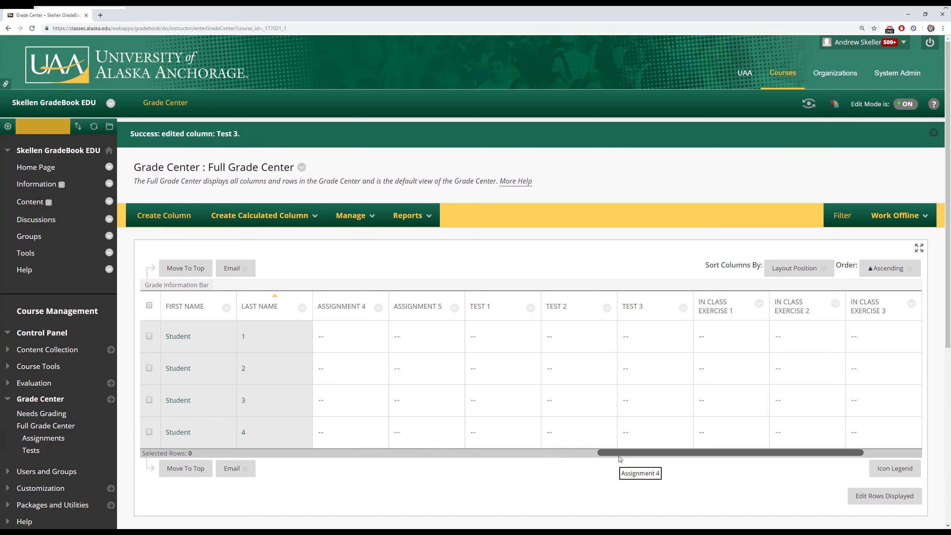
left_click_drag(618, 452, 486, 463)
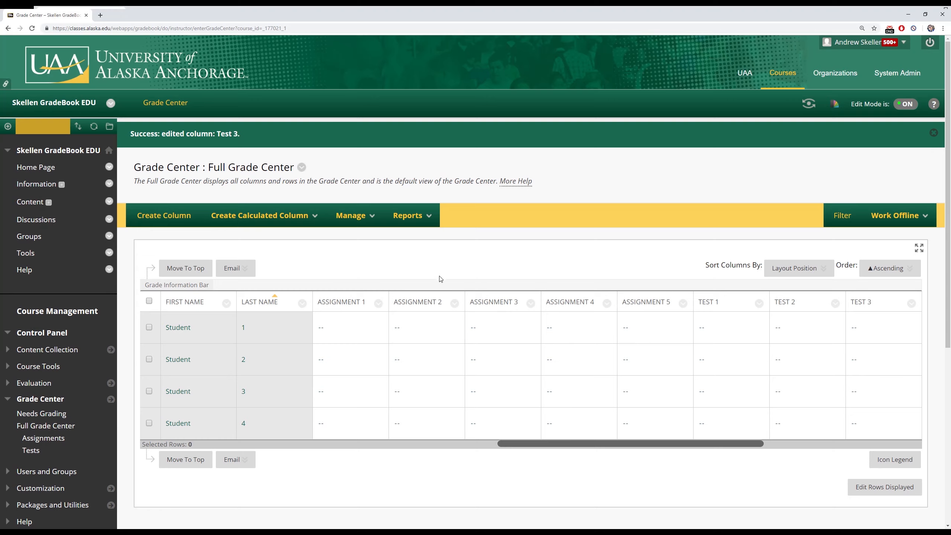
mouse_move(439, 307)
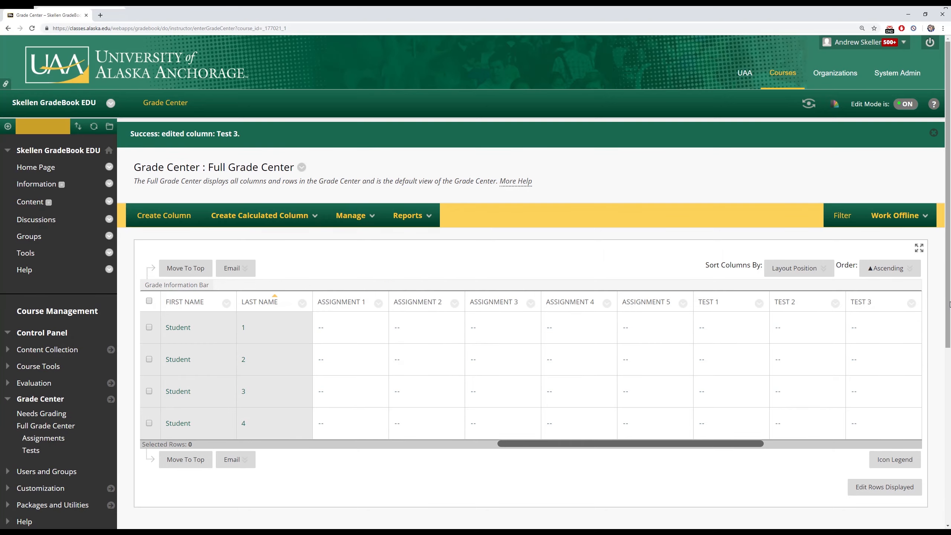
left_click_drag(700, 444, 911, 445)
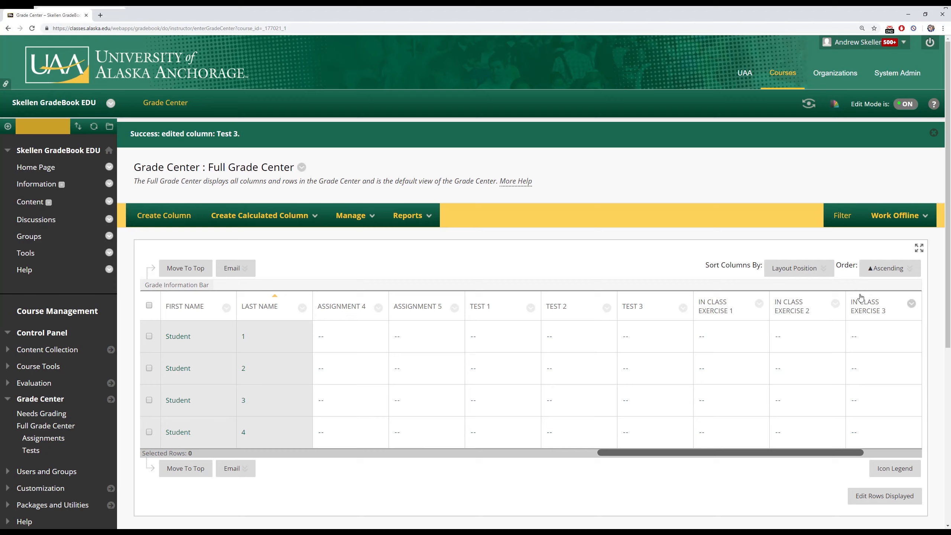
mouse_move(862, 315)
left_click(890, 268)
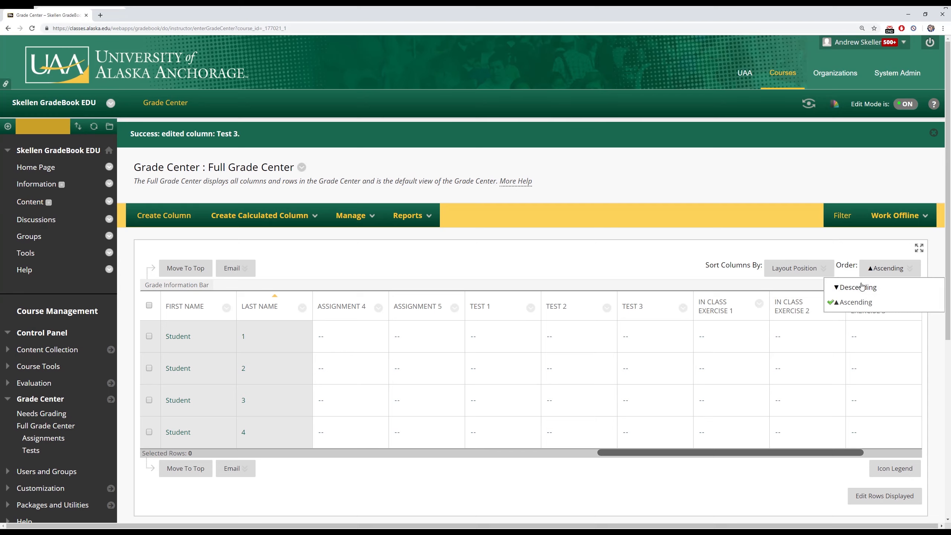
left_click(857, 300)
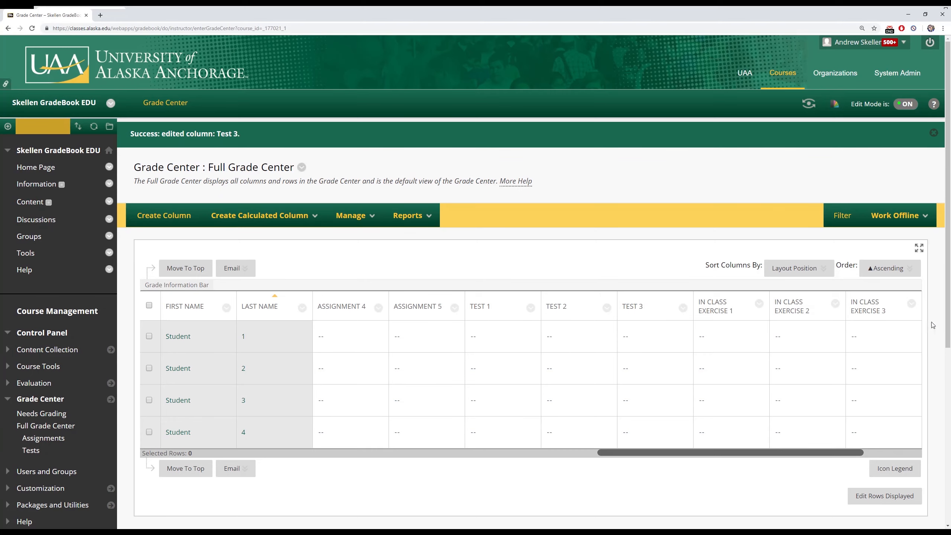
mouse_move(879, 309)
left_click_drag(610, 453, 310, 456)
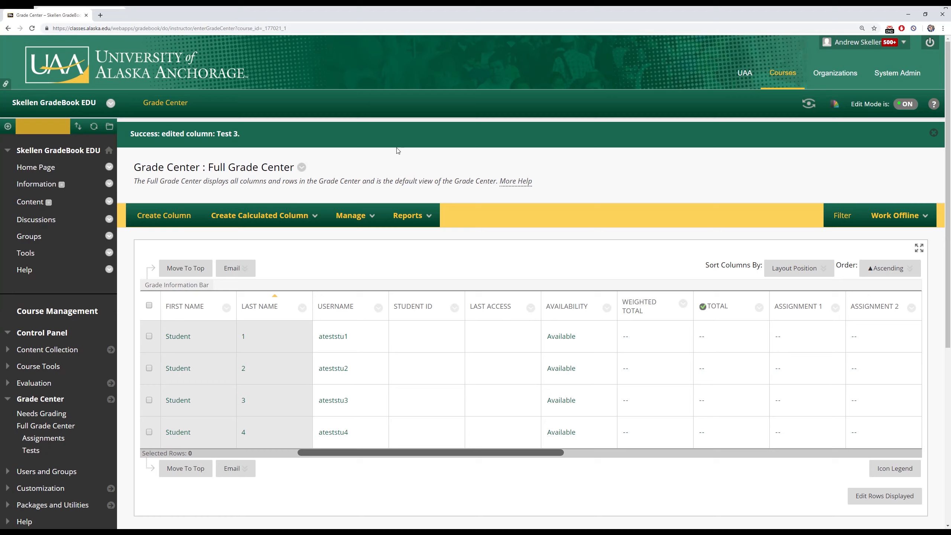
- Open the Column Organization page for the Full Grade Center
left_click(352, 217)
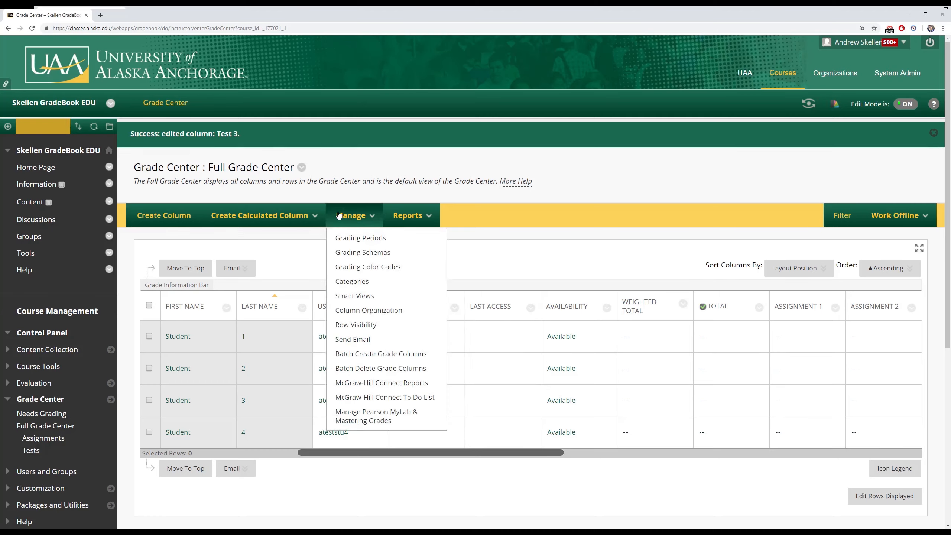
left_click(344, 132)
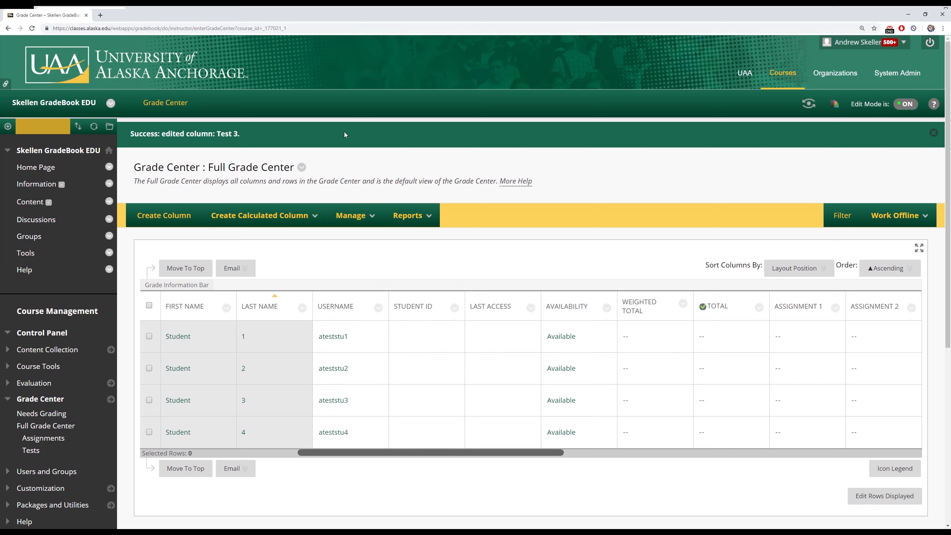
left_click(356, 210)
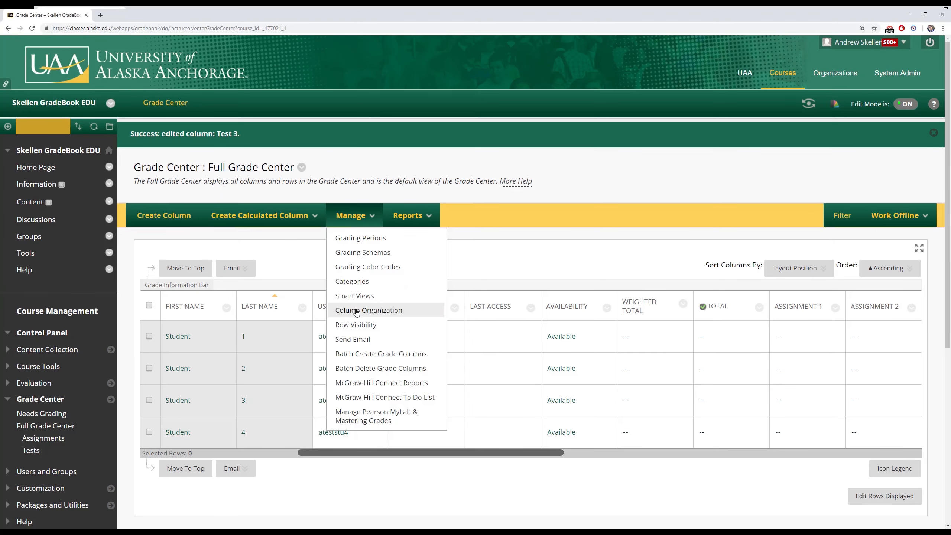
left_click(370, 311)
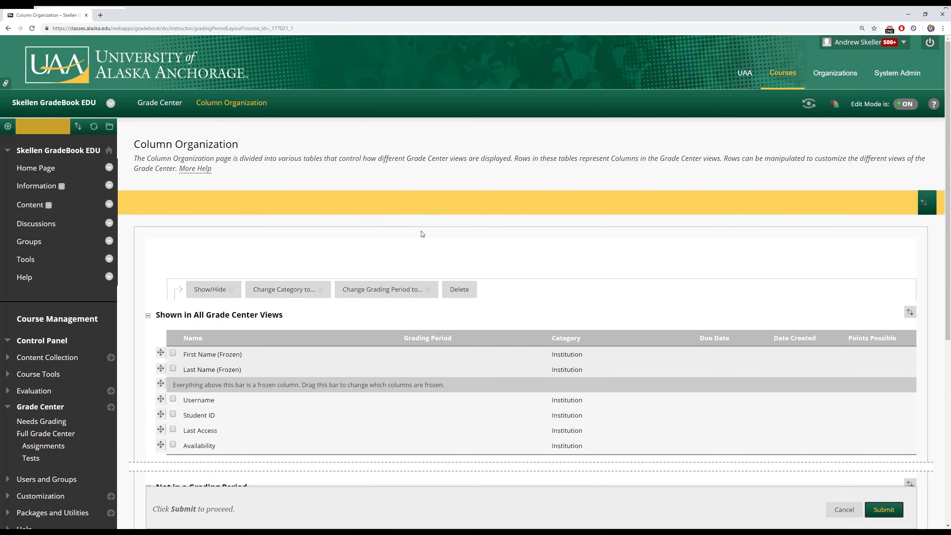
- Examine the columns shown in all views and those not in a grading period, including their categories, dates and points possible
scroll(423, 233, "down", 2)
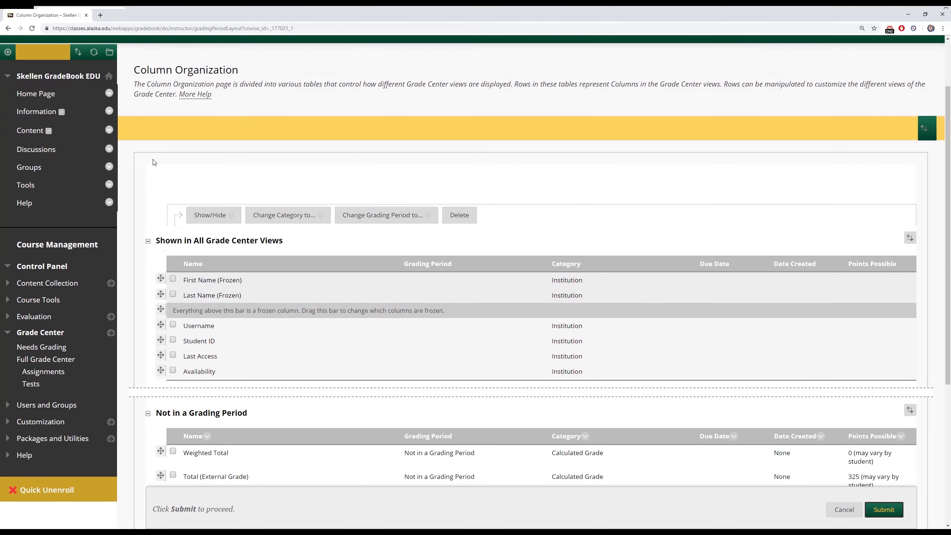
scroll(153, 162, "down", 1)
scroll(145, 162, "down", 2)
scroll(146, 162, "down", 2)
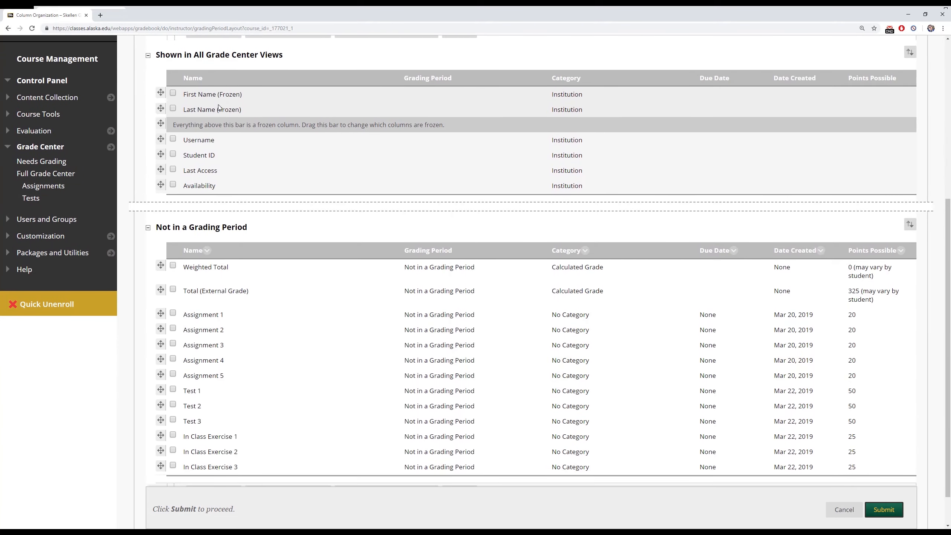
scroll(232, 102, "down", 1)
scroll(242, 139, "up", 1)
scroll(361, 452, "down", 1)
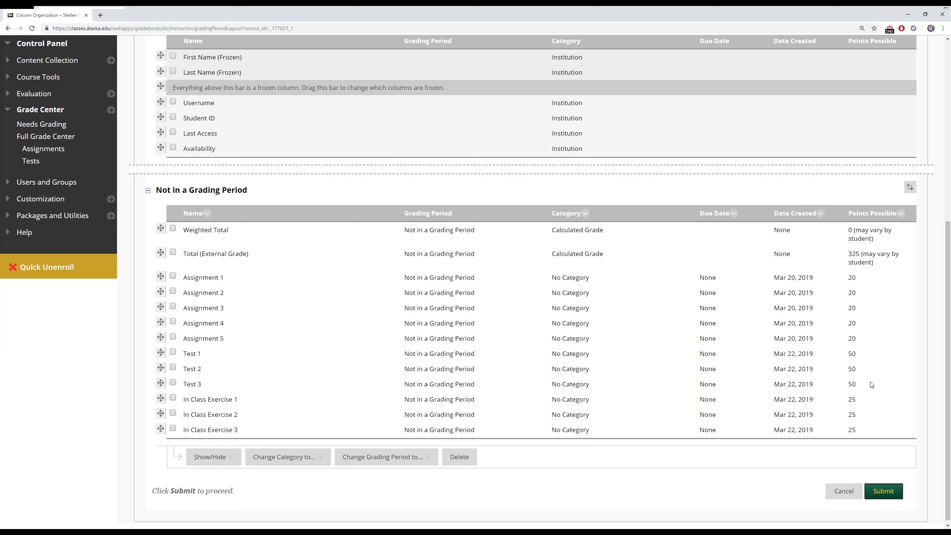
scroll(322, 188, "up", 3)
scroll(322, 188, "down", 1)
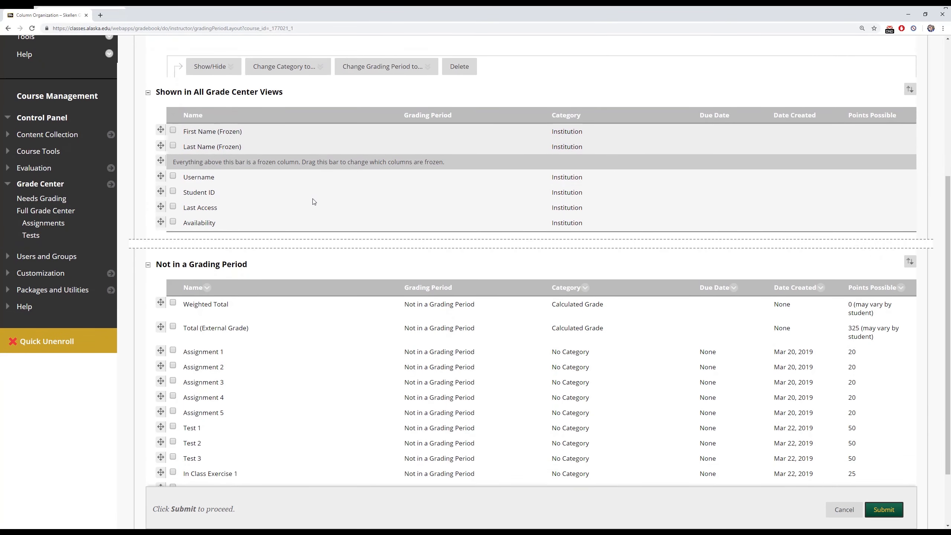
scroll(315, 198, "down", 2)
scroll(254, 228, "down", 1)
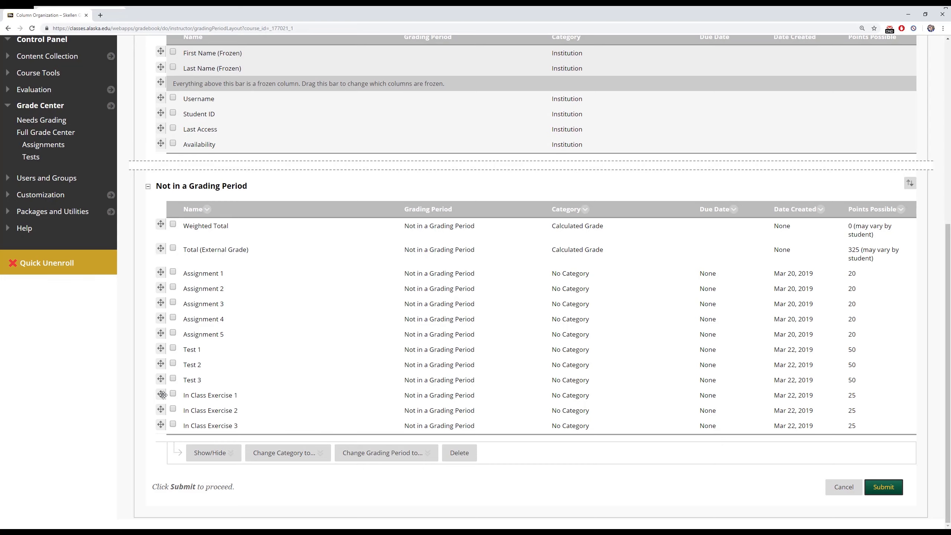
- Move In Class Exercise 1 directly below Assignment 2 and Test 1 below that exercise, then submit and check the column order
left_click_drag(161, 394, 165, 308)
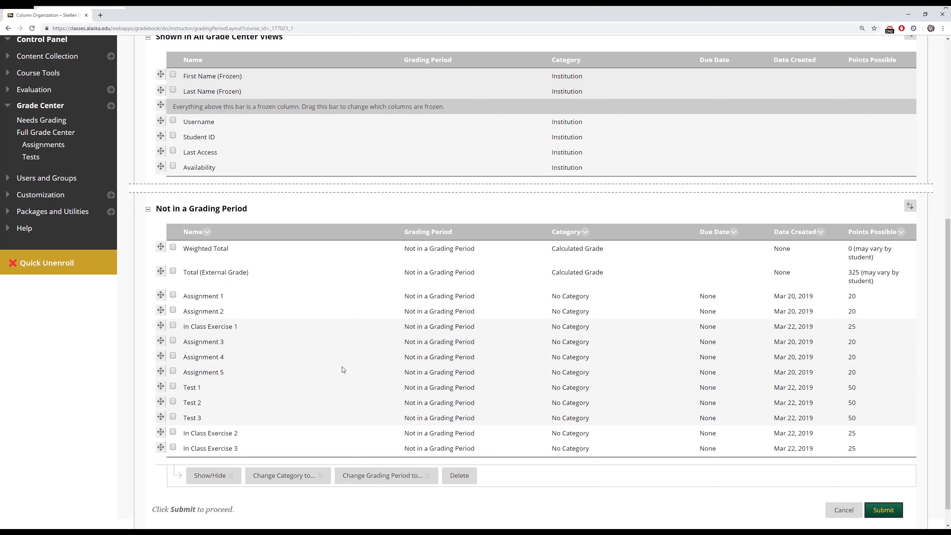
left_click_drag(161, 388, 161, 337)
scroll(142, 338, "down", 1)
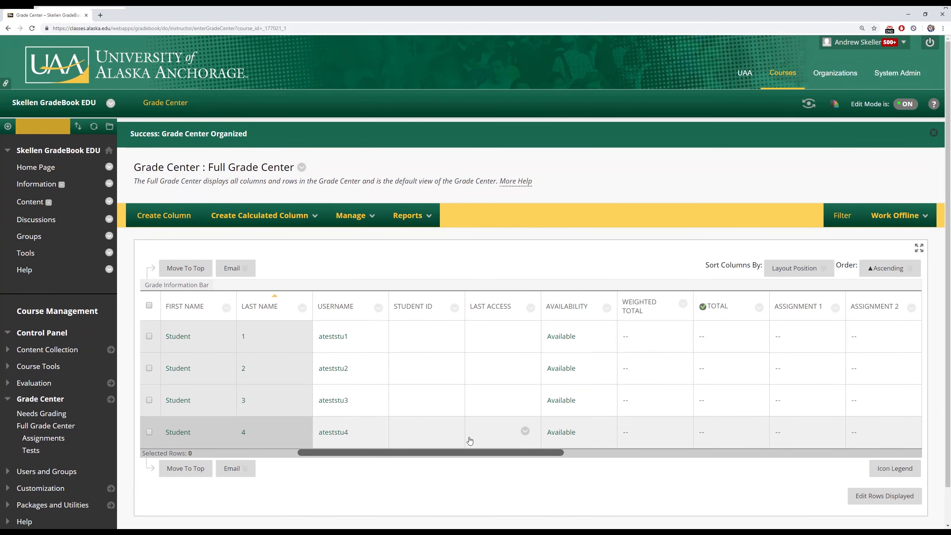
left_click_drag(458, 453, 545, 459)
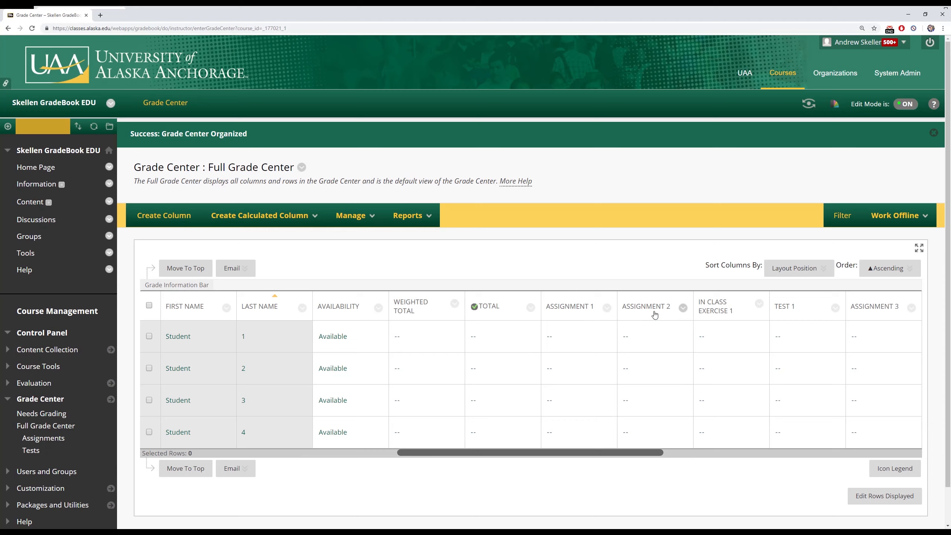
mouse_move(722, 310)
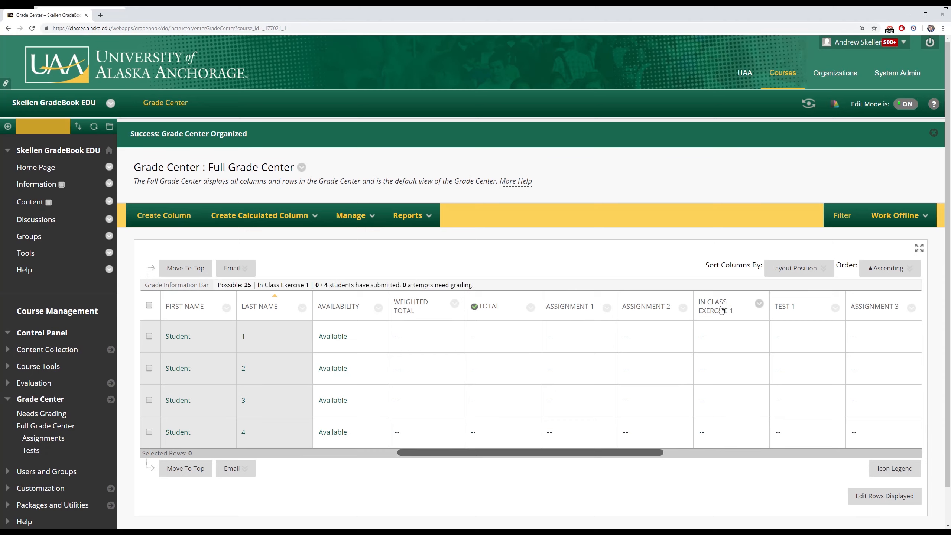
- In Column Organization, move In Class Exercise 2 directly below Assignment 3 and Test 2 below that exercise, then submit the new order
mouse_move(363, 216)
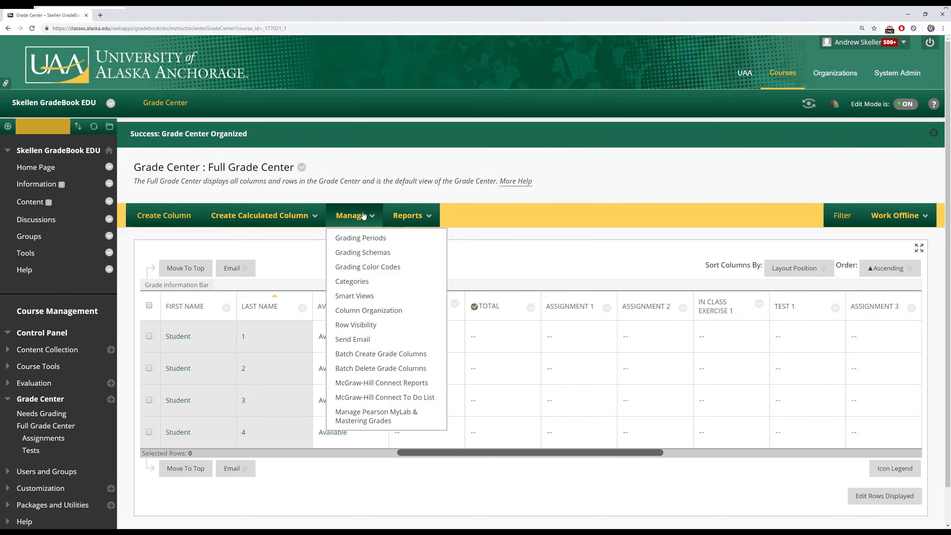
left_click(366, 310)
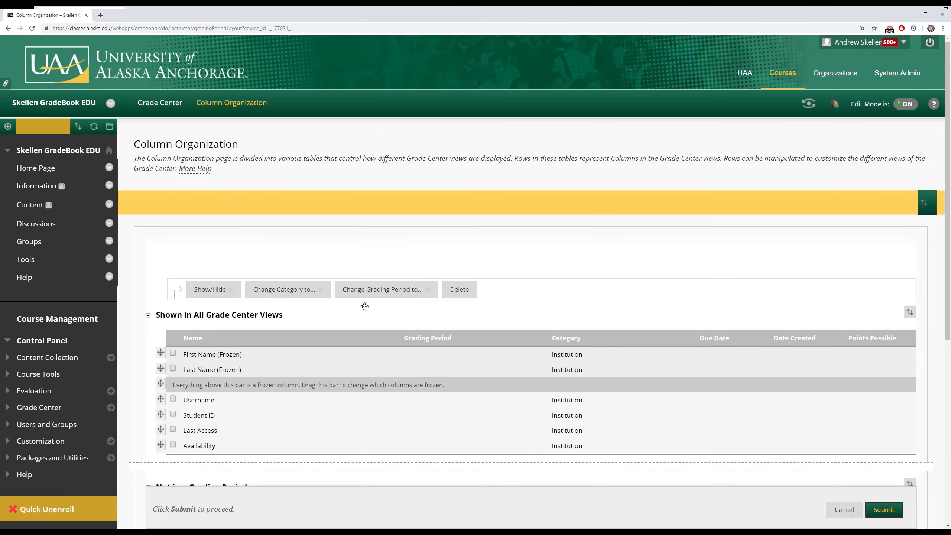
scroll(362, 300, "down", 6)
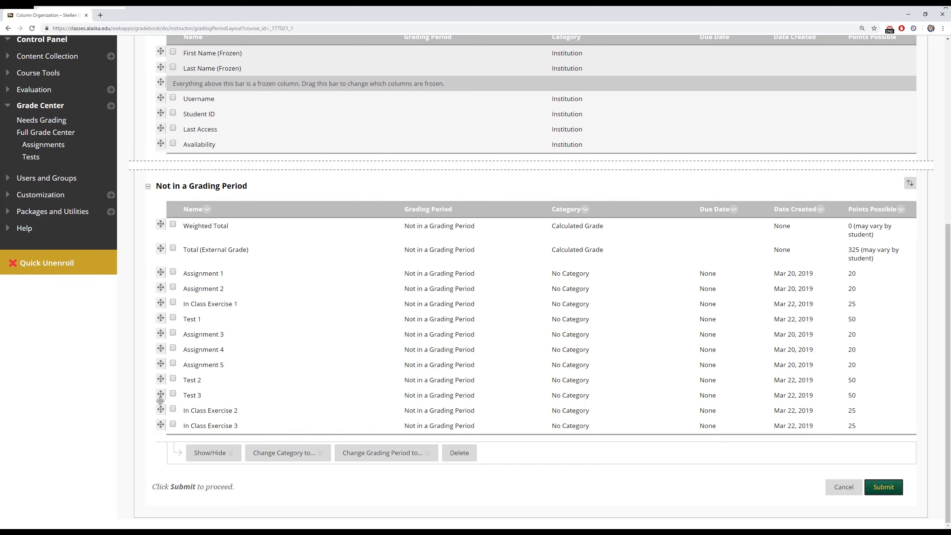
left_click_drag(163, 403, 160, 347)
scroll(159, 343, "up", 1)
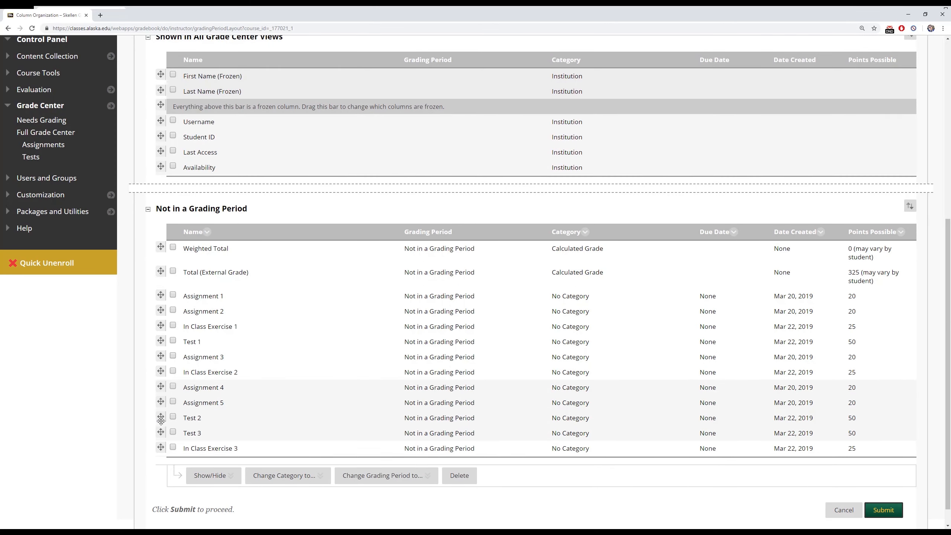
left_click_drag(160, 418, 163, 387)
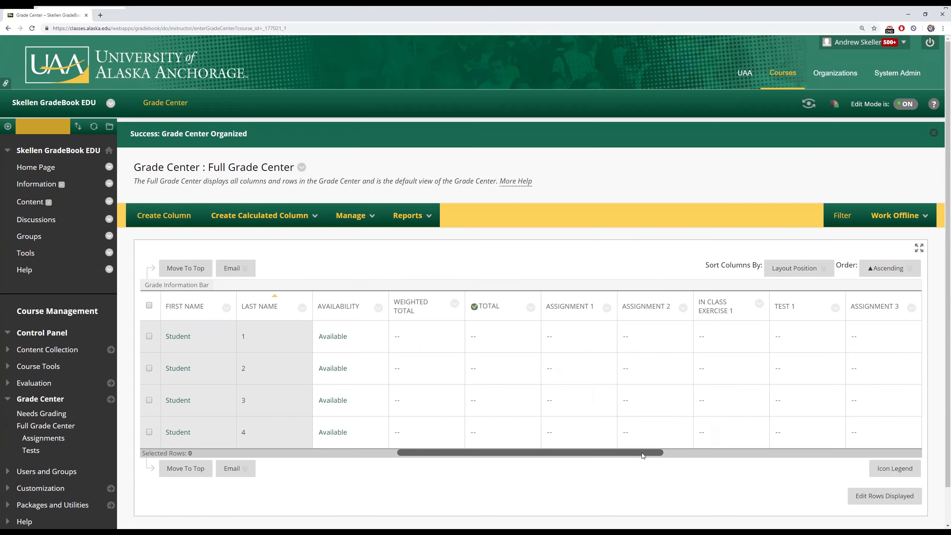
left_click_drag(643, 451, 847, 450)
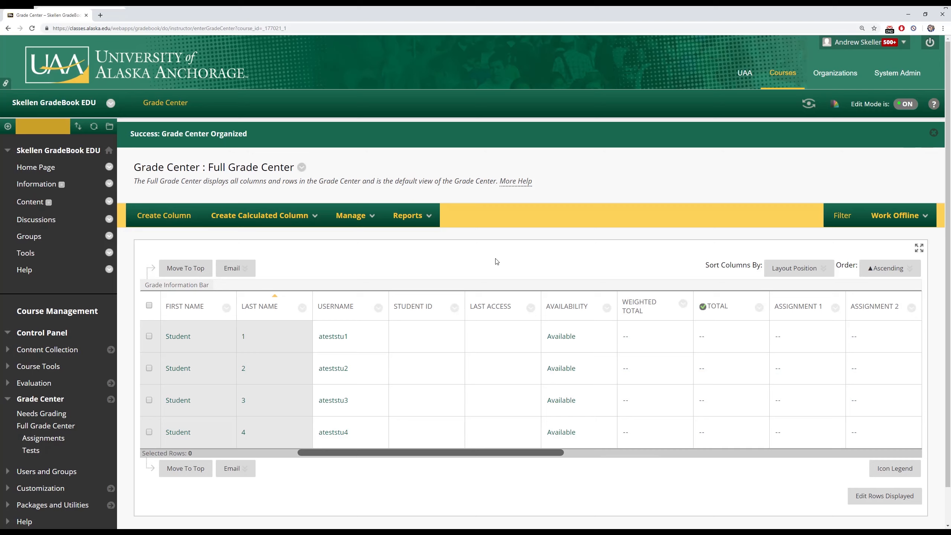
- Create a grade category named In Class Exercises, check it in the category list and return to the Full Grade Center
left_click(370, 217)
left_click(352, 214)
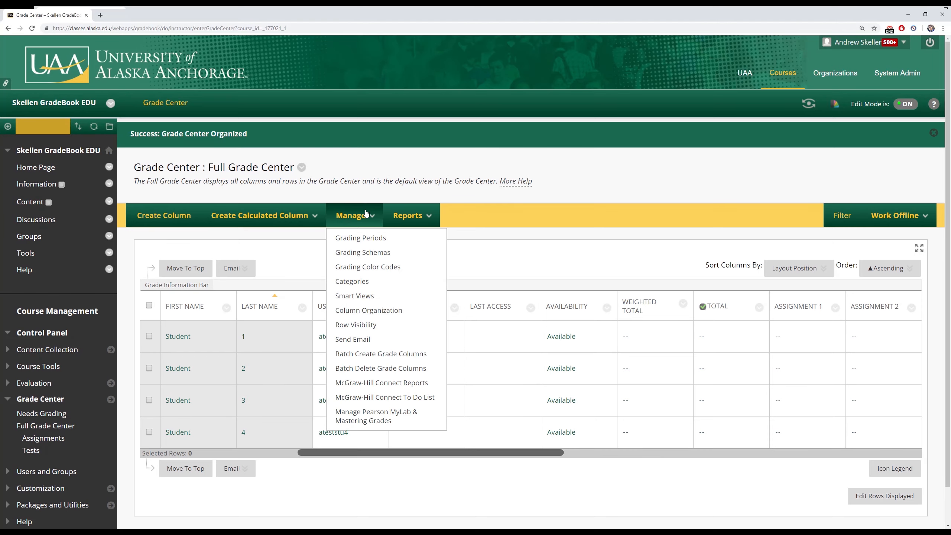
left_click(373, 285)
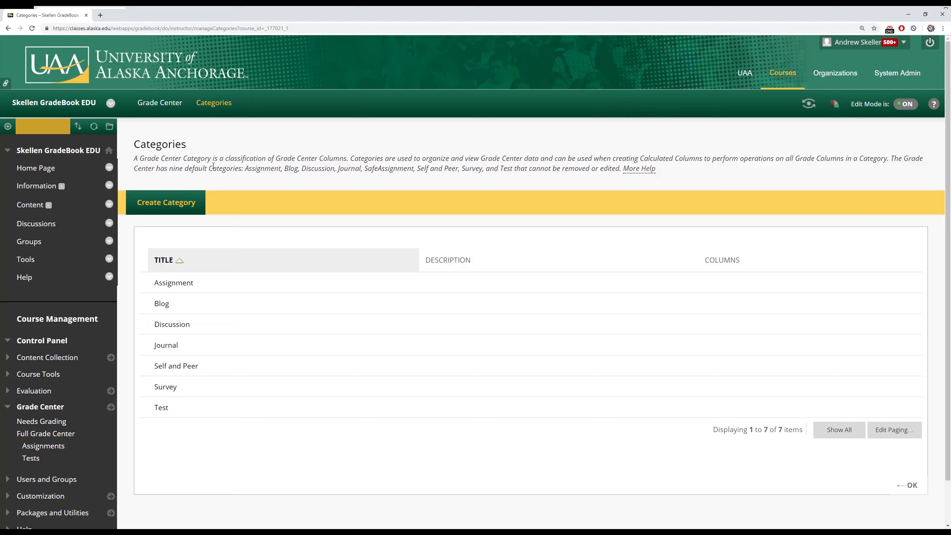
left_click(169, 204)
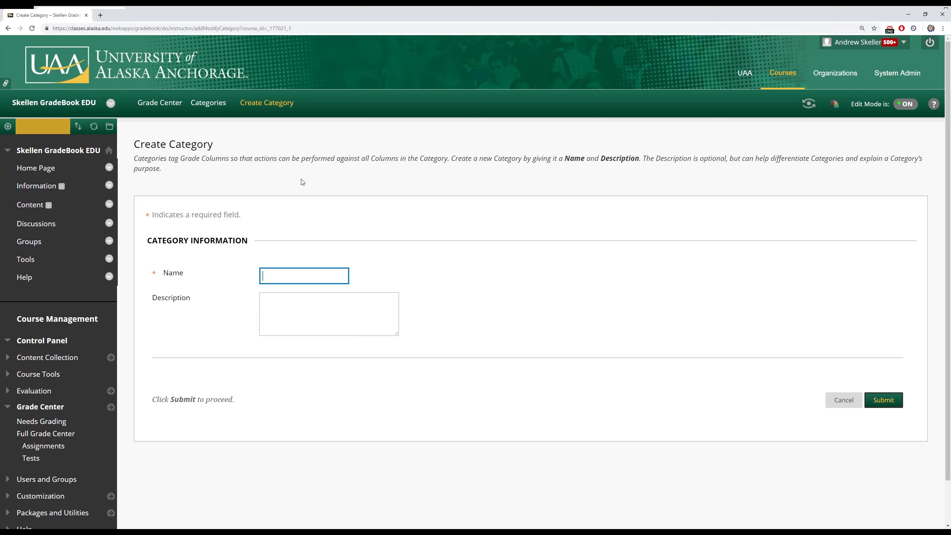
type("In Class Exercises")
left_click(885, 400)
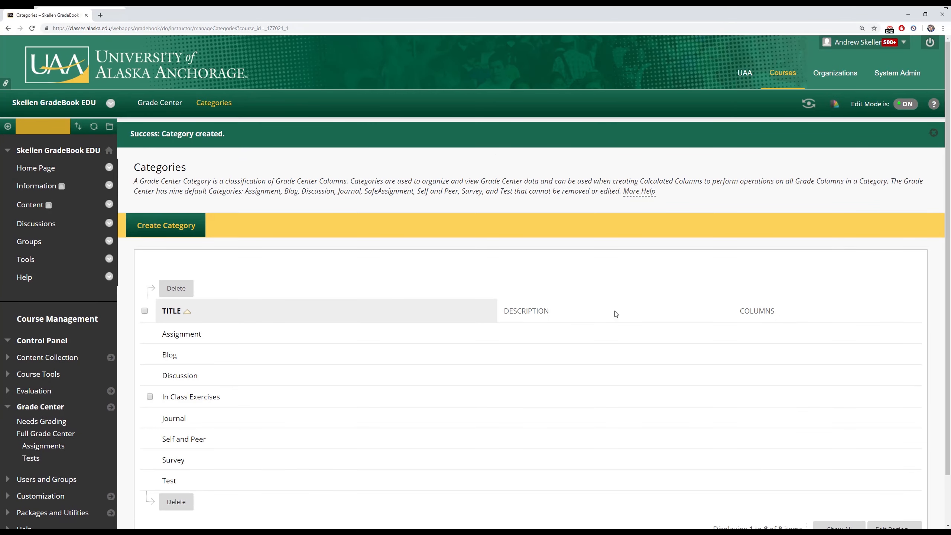
scroll(352, 256, "down", 1)
mouse_move(211, 354)
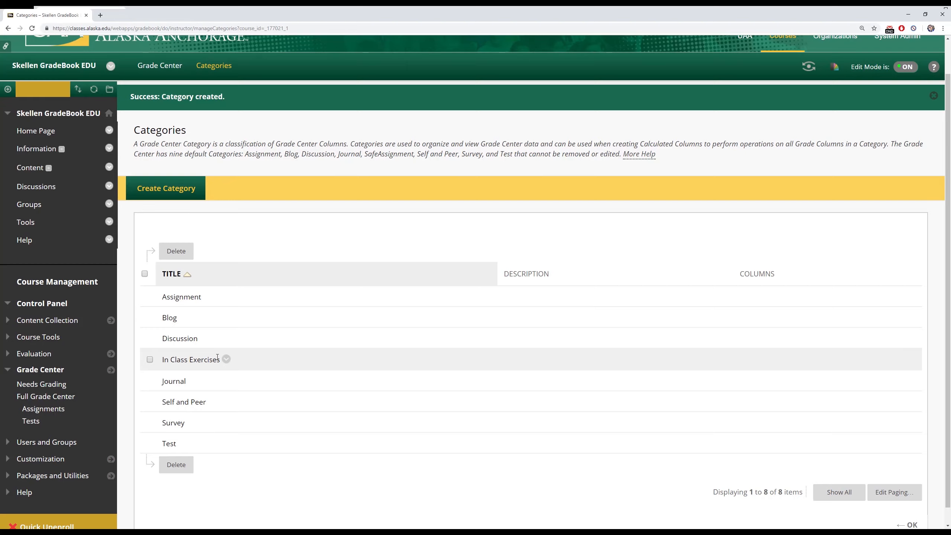
scroll(217, 356, "down", 1)
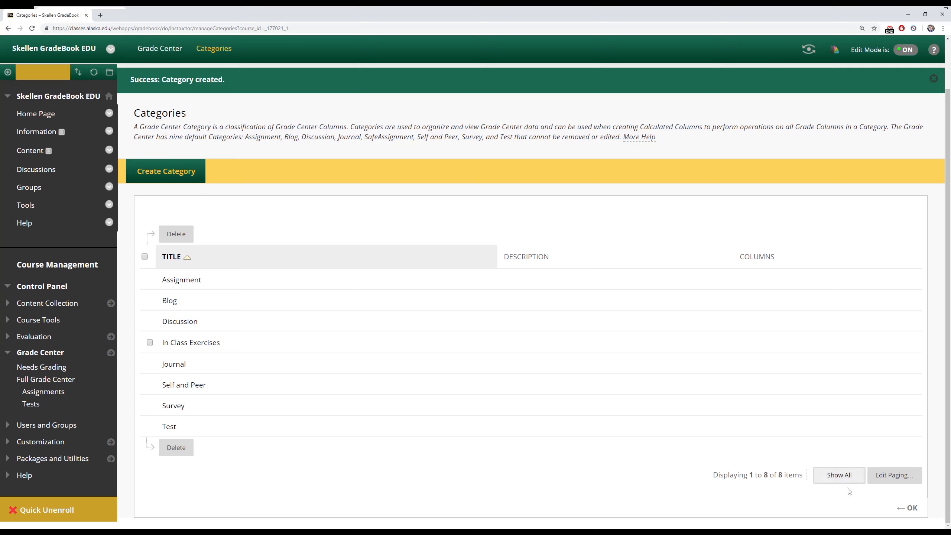
left_click(914, 508)
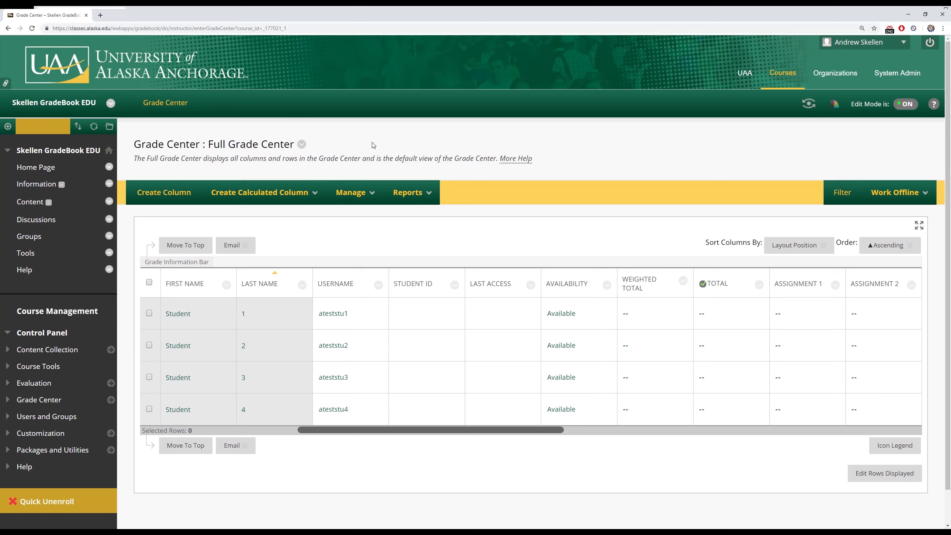
- In Column Organization, change the category of Assignment 1 through Assignment 5 to Assignment
left_click(353, 192)
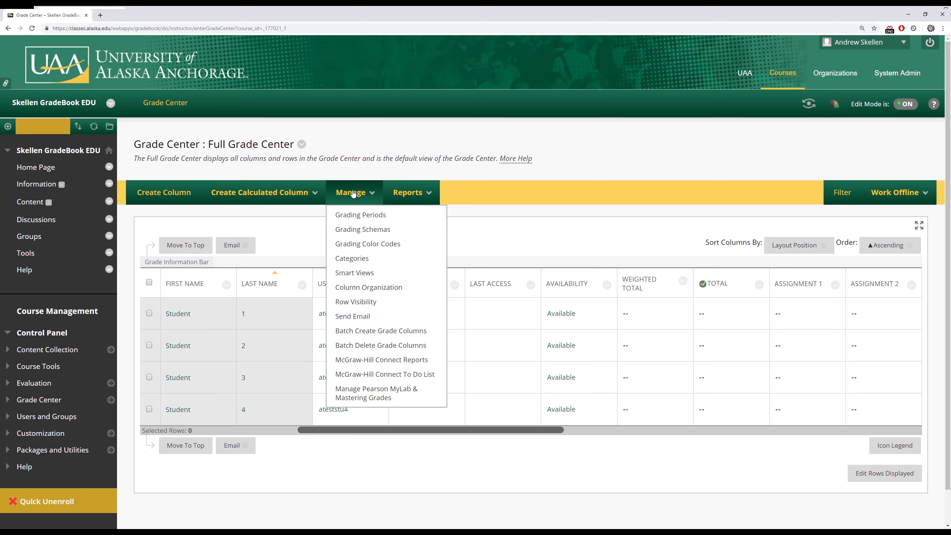
left_click(389, 288)
scroll(401, 277, "down", 8)
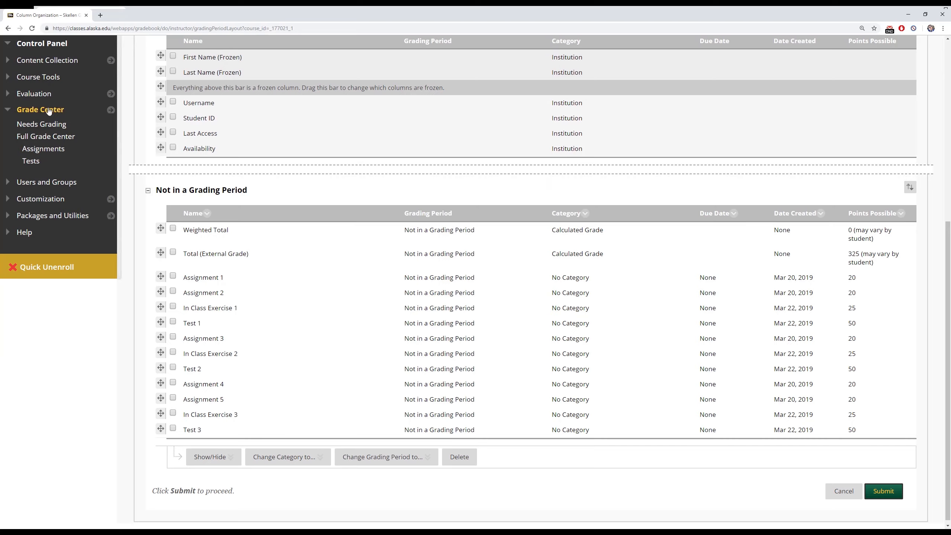
left_click(173, 276)
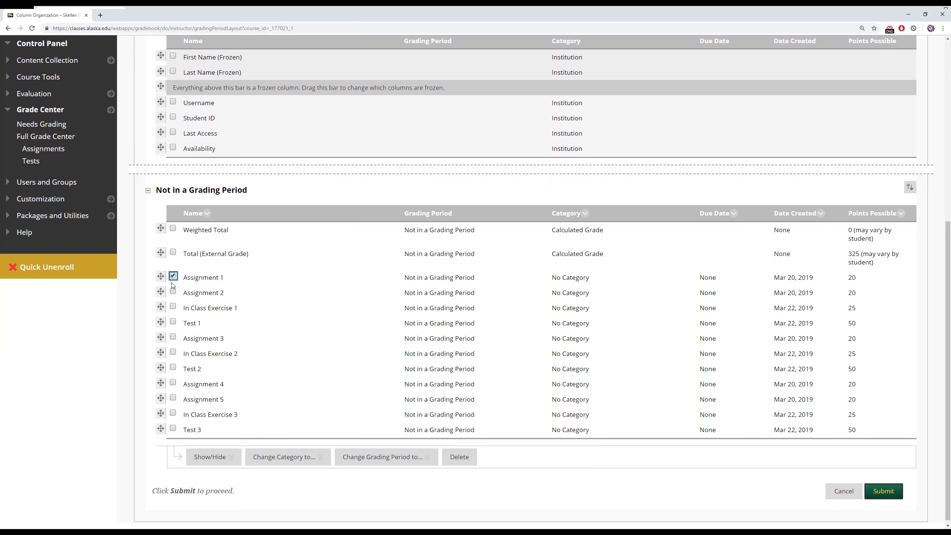
left_click(171, 292)
left_click(173, 337)
left_click(173, 382)
left_click(276, 457)
left_click(286, 462)
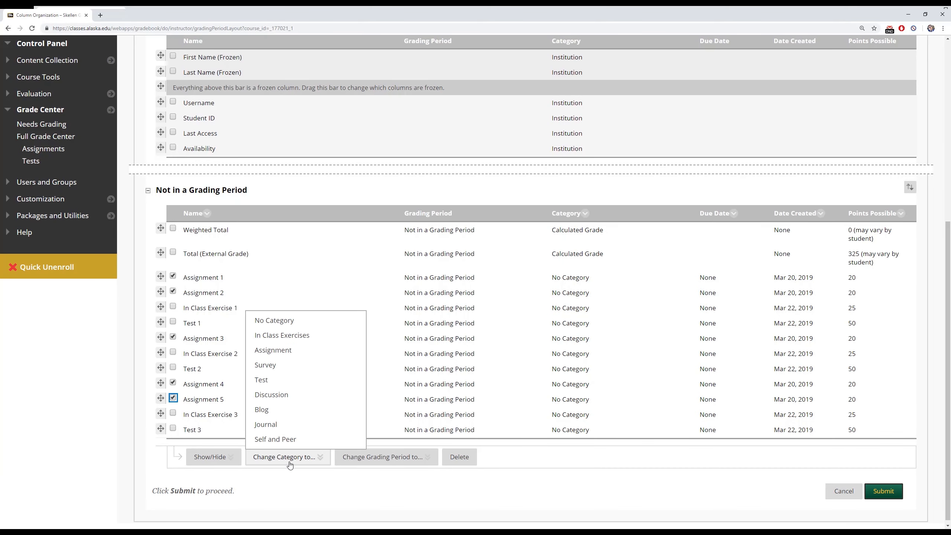
left_click(276, 350)
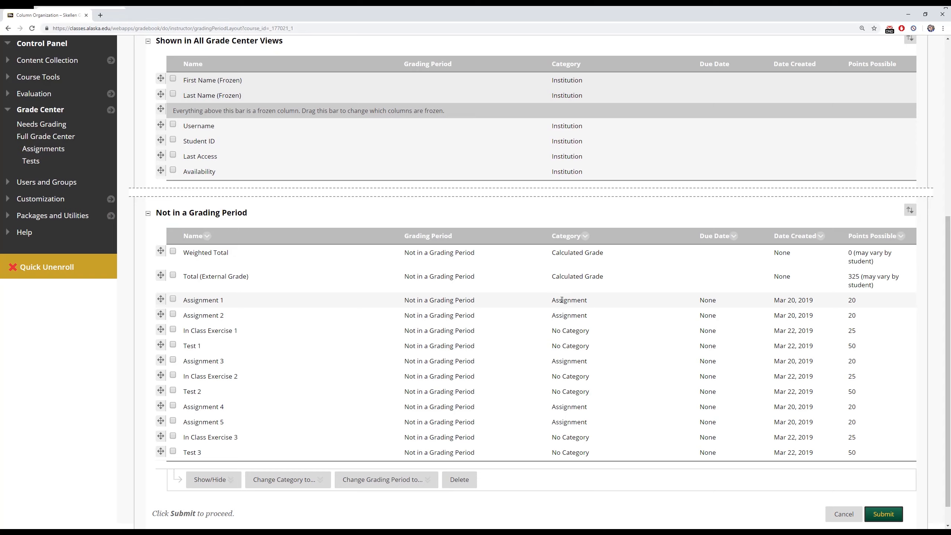
- Assign In Class Exercise 1, 2 and 3 to the In Class Exercises category
left_click(174, 330)
left_click(174, 376)
left_click(173, 436)
left_click(319, 482)
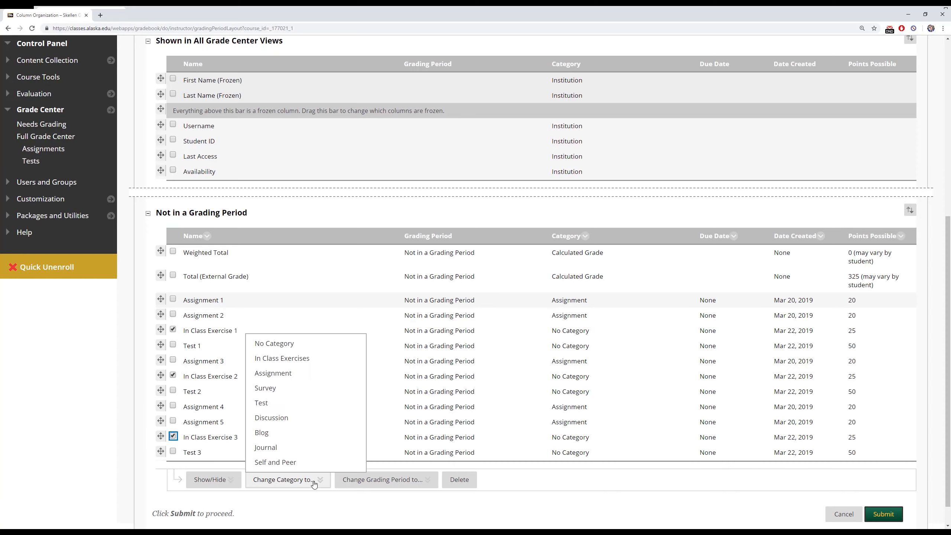
left_click(314, 360)
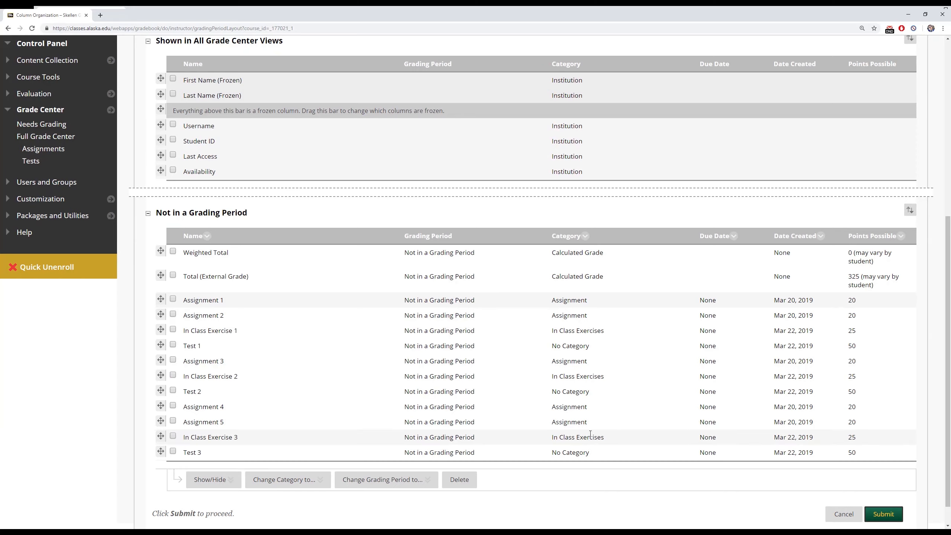
- Change the category of Test 1, Test 2 and Test 3 to Test and submit the column organization
left_click(173, 345)
left_click(173, 390)
left_click(173, 452)
left_click(311, 482)
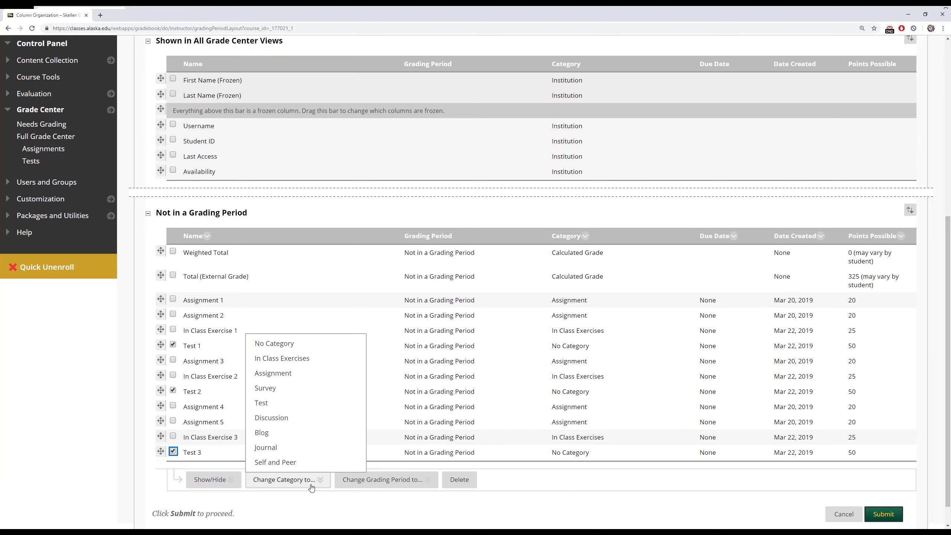
left_click(304, 403)
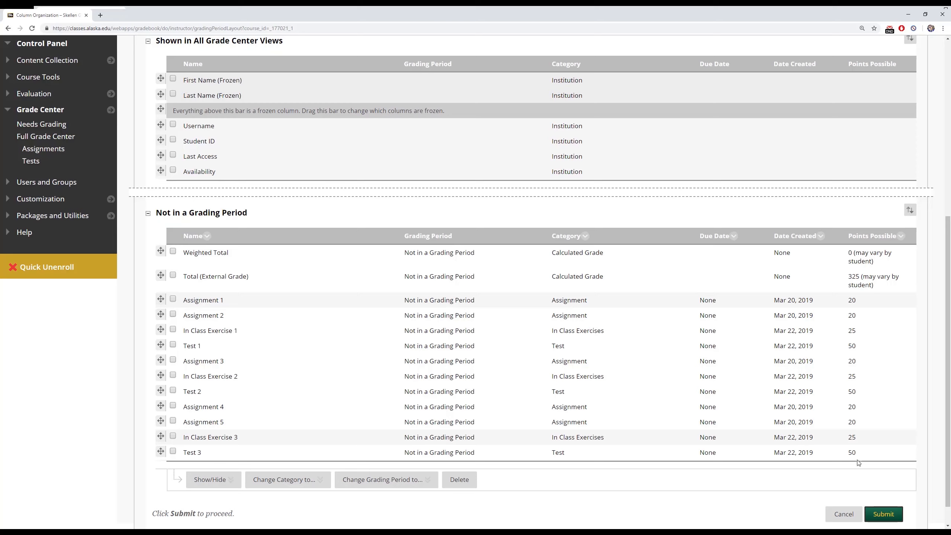
left_click(882, 515)
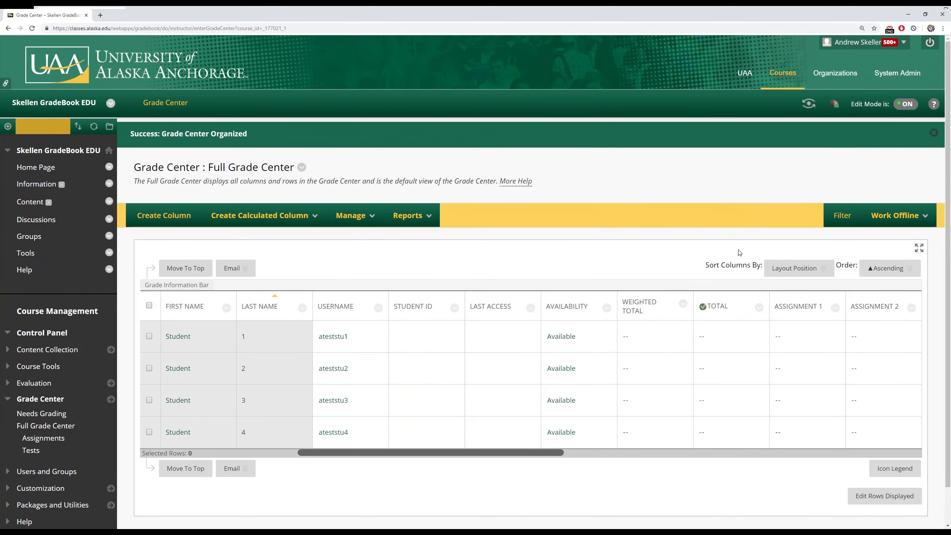
- Sort the grade columns by Categories and look through the resulting column order
left_click(791, 268)
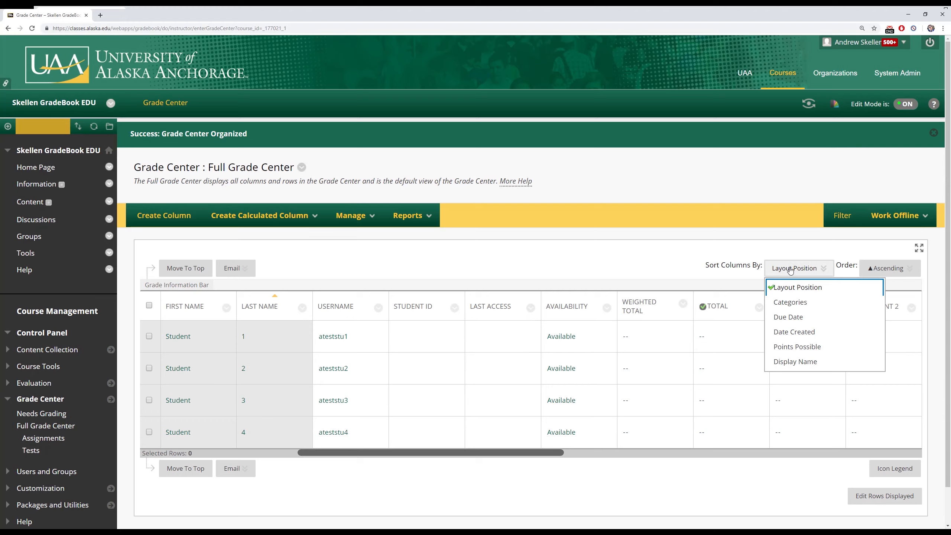
left_click(786, 302)
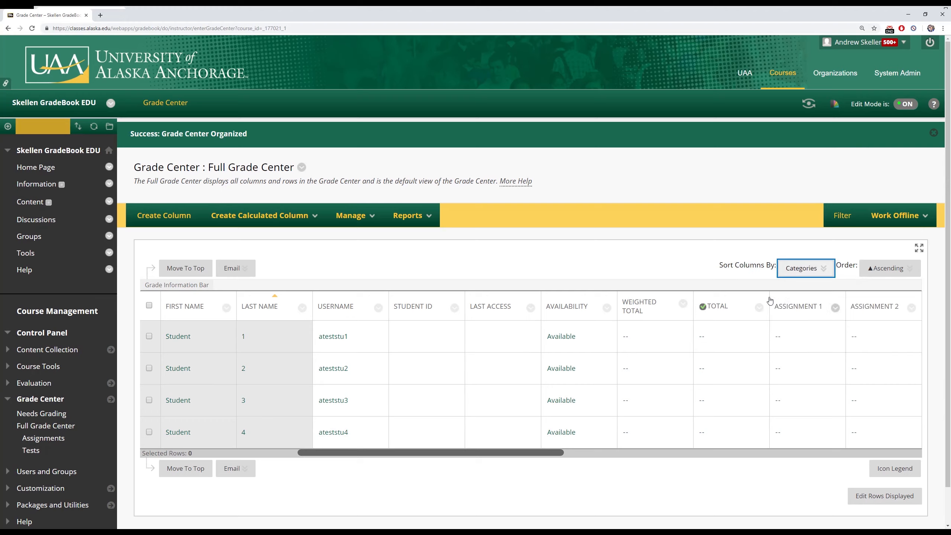
left_click_drag(365, 452, 505, 443)
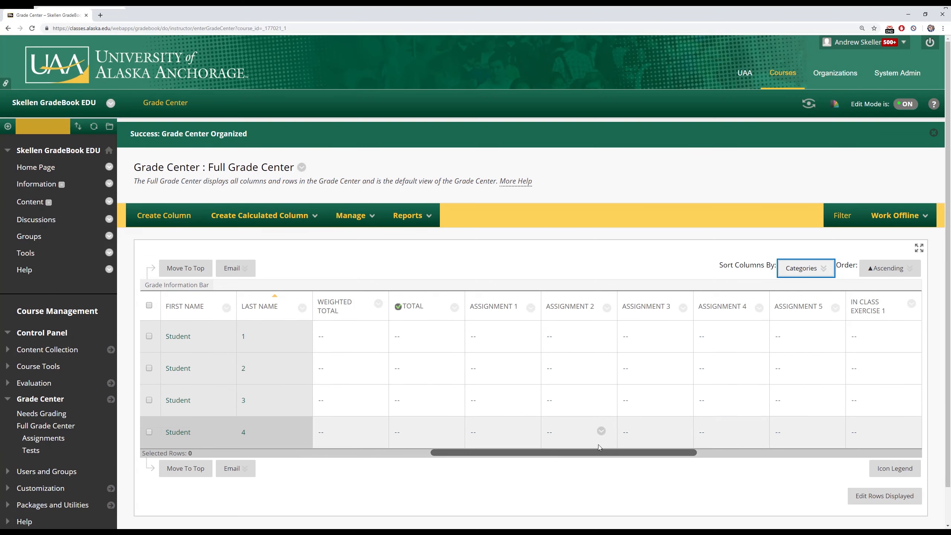
left_click_drag(593, 452, 762, 452)
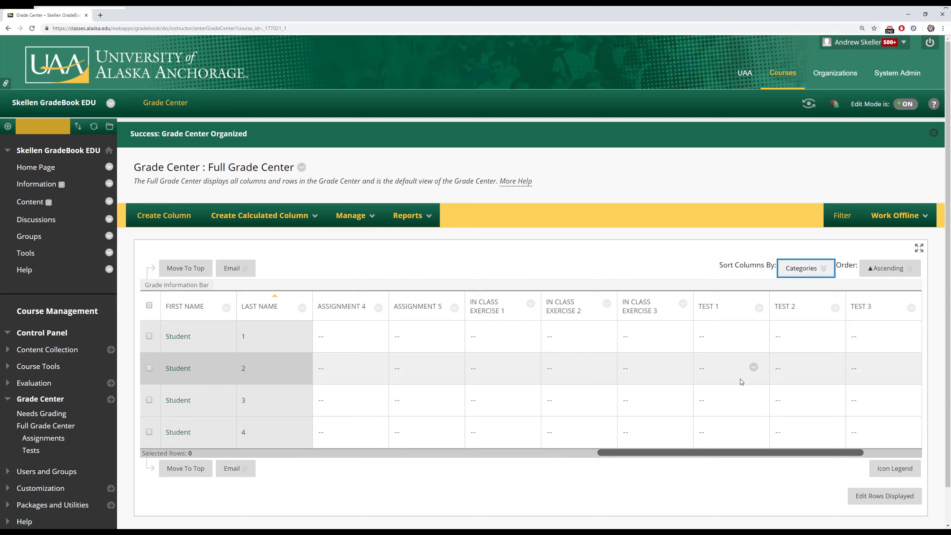
left_click_drag(660, 452, 299, 448)
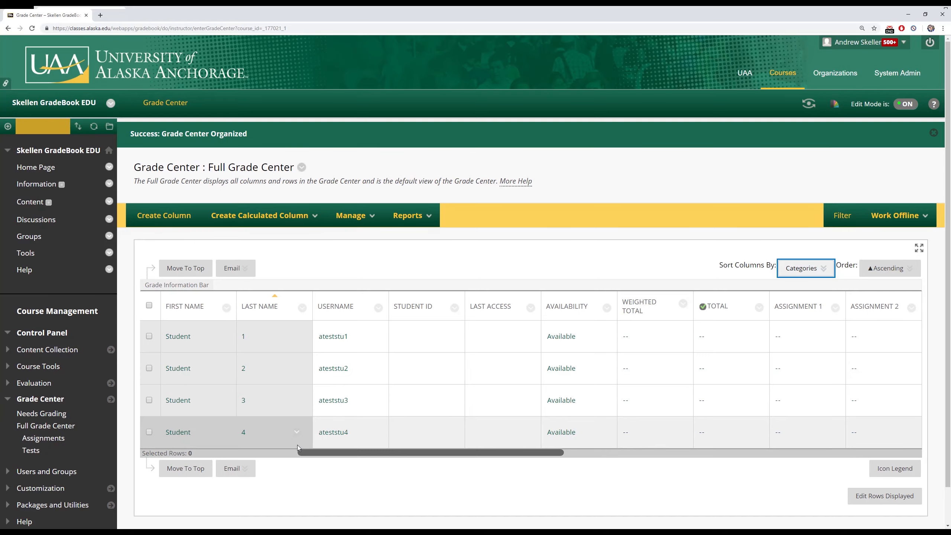
- Set the column sorting back to Layout Position and check the order of the assignment, exercise and test columns
left_click(804, 269)
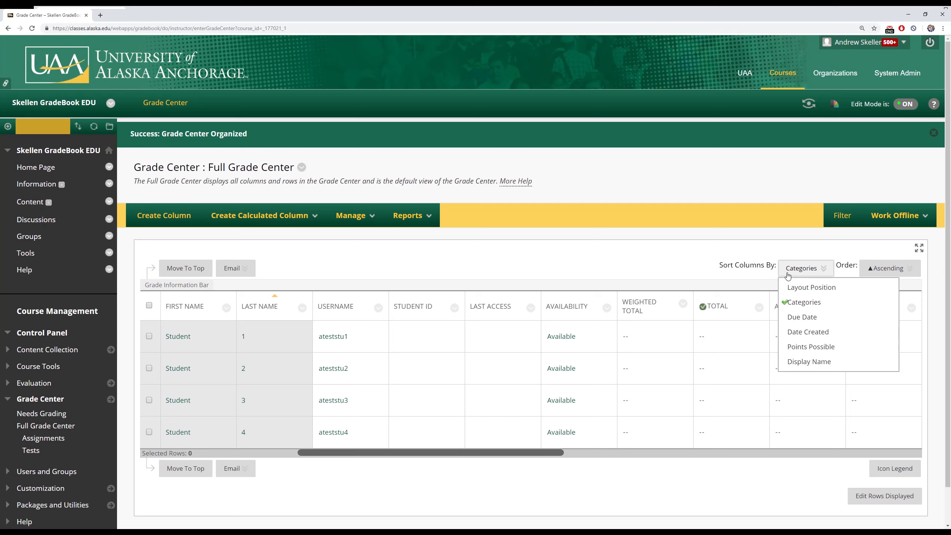
left_click(800, 291)
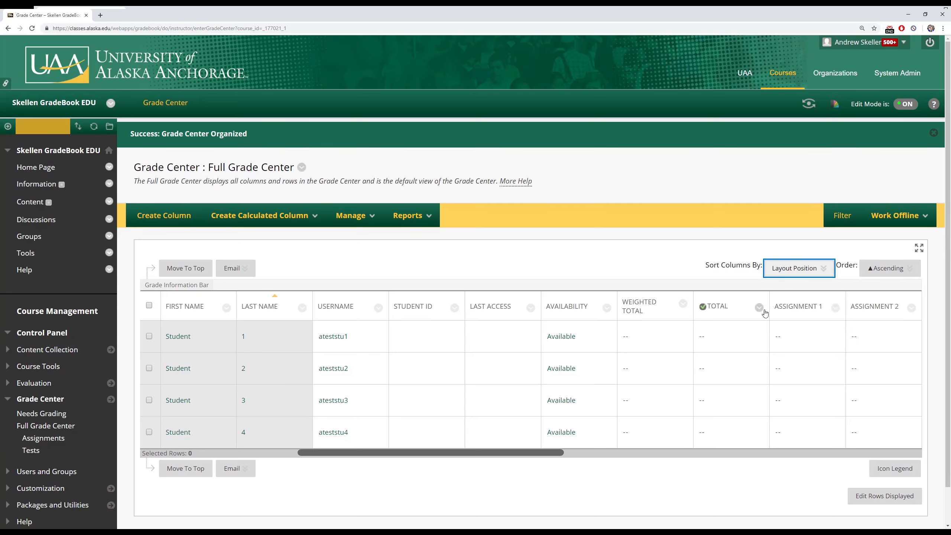
left_click_drag(457, 451, 503, 438)
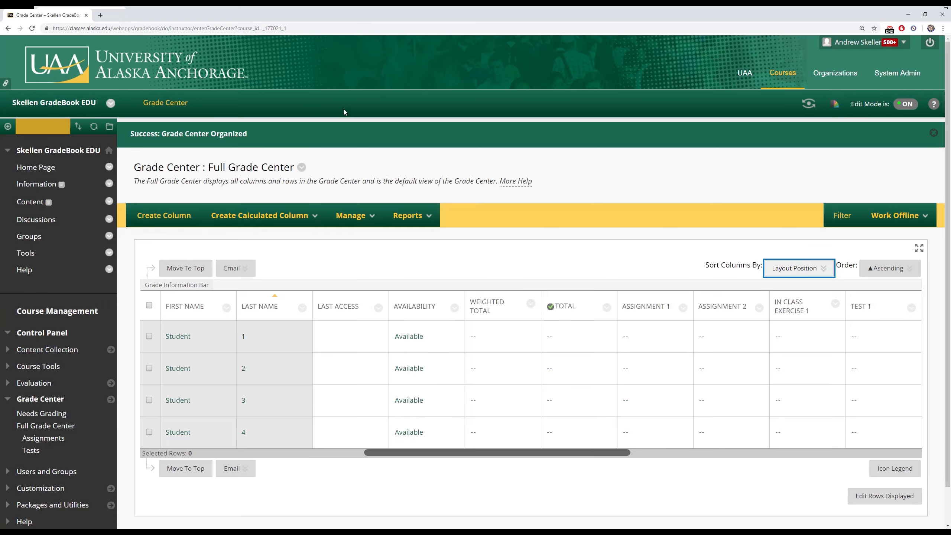
- Create a grading period named Week 1 with its dates set to None and submit it
left_click(362, 215)
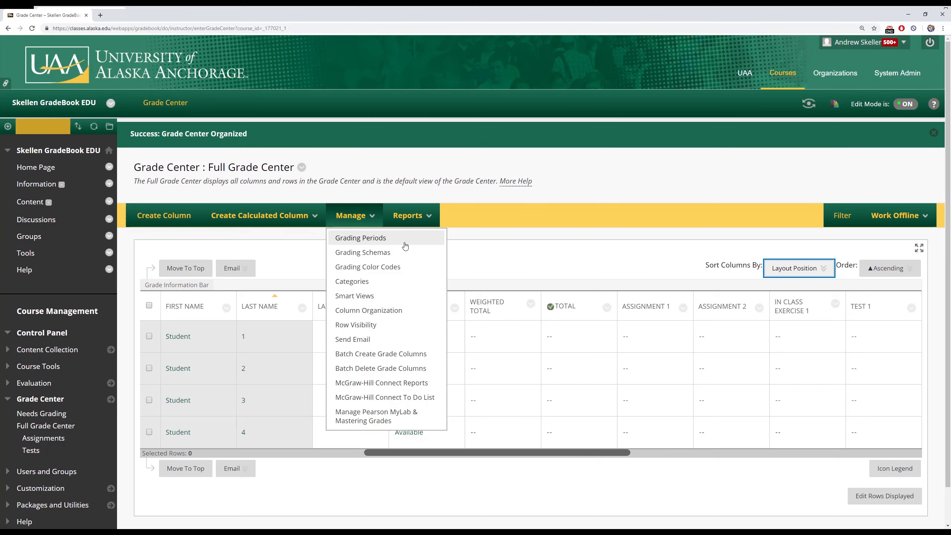
left_click(405, 246)
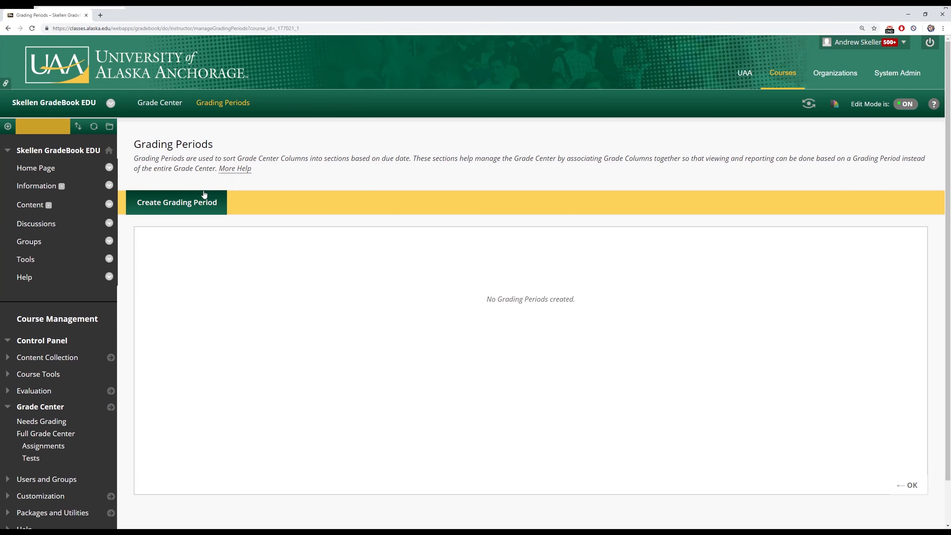
left_click(163, 212)
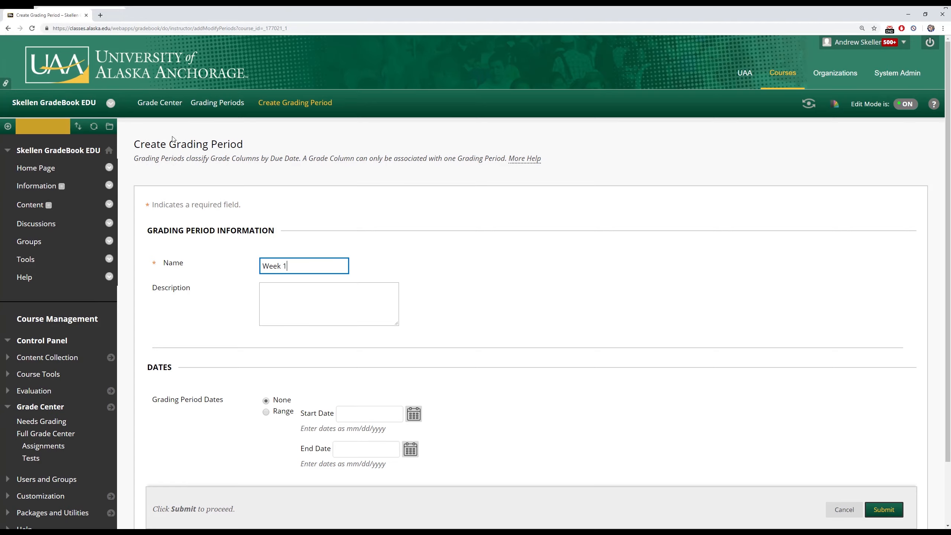
scroll(276, 284, "down", 2)
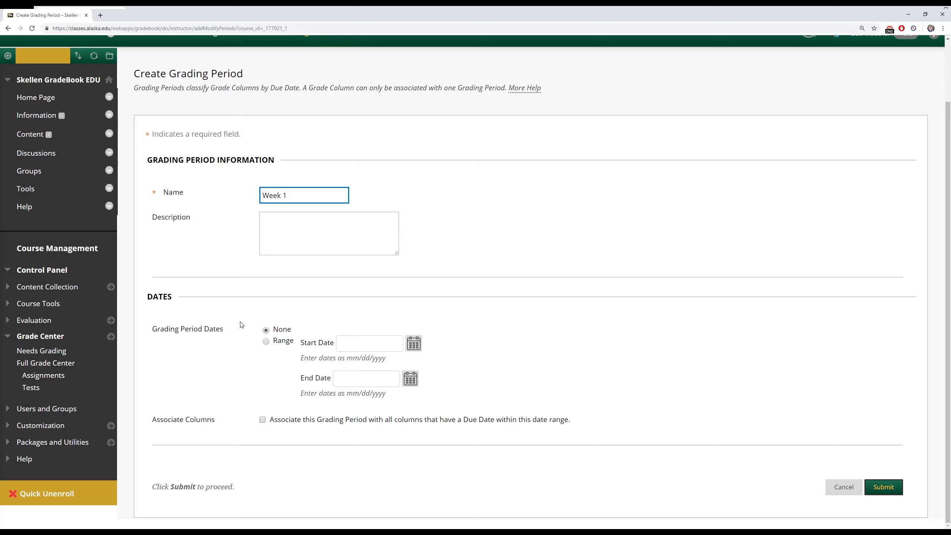
left_click(446, 337)
left_click(264, 420)
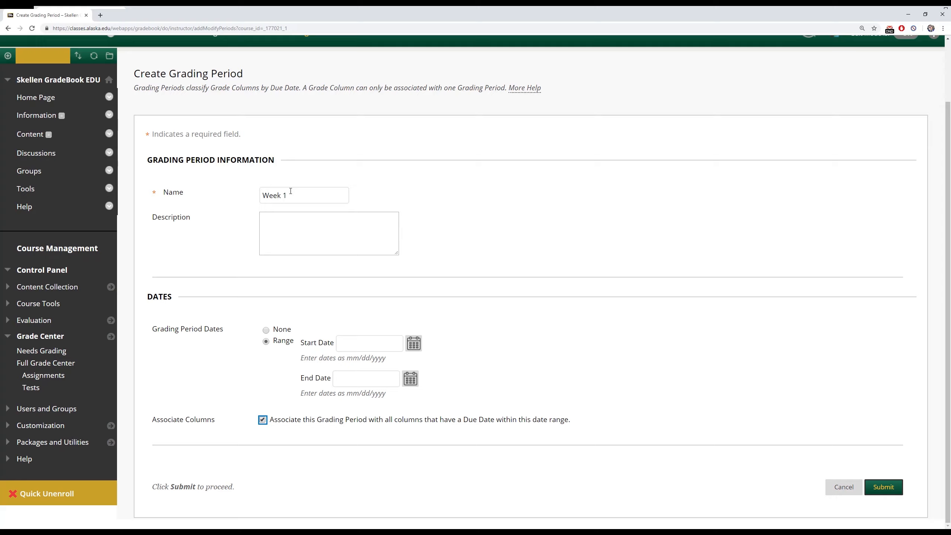
left_click(273, 422)
left_click(263, 420)
left_click(264, 424)
left_click(265, 423)
left_click(266, 331)
left_click(885, 488)
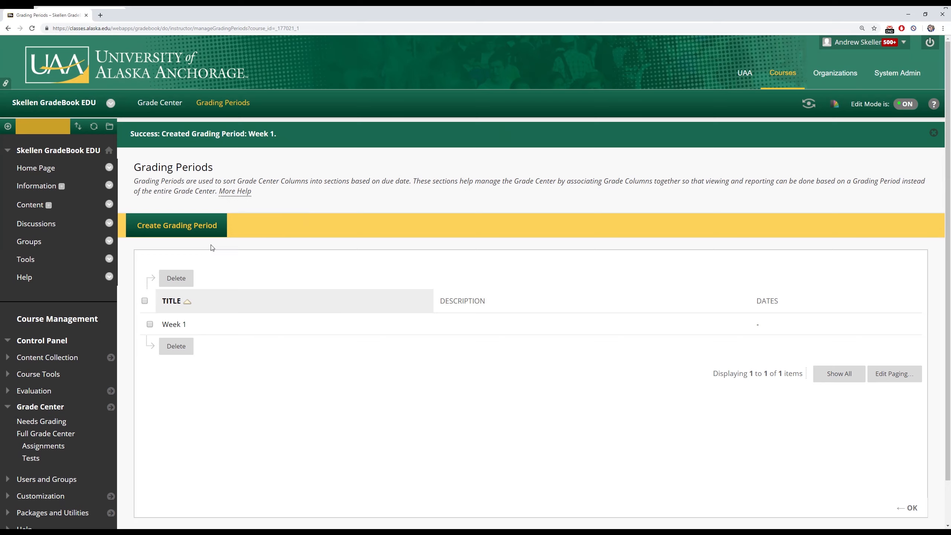
- Create two more grading periods named Week 2 and Week 3, and return to the Full Grade Center
left_click(189, 231)
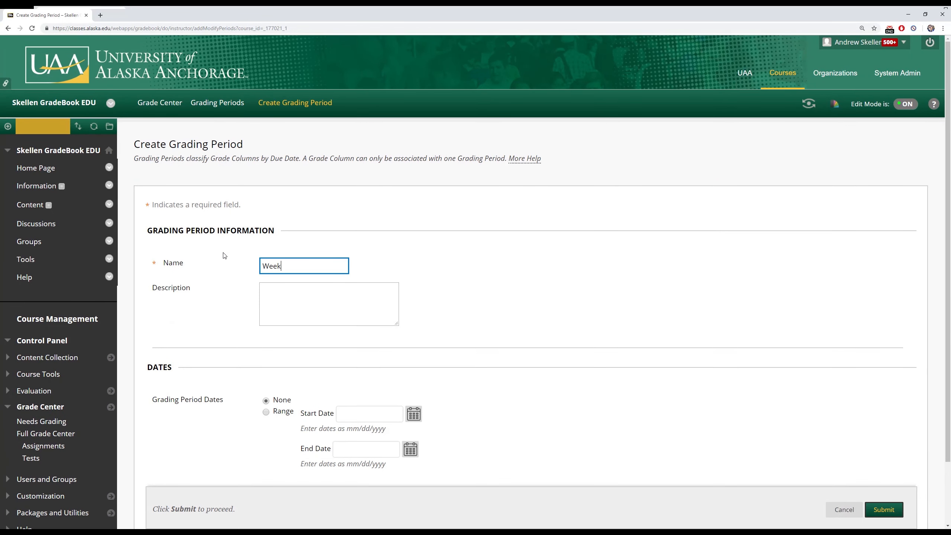
left_click(884, 509)
left_click(196, 223)
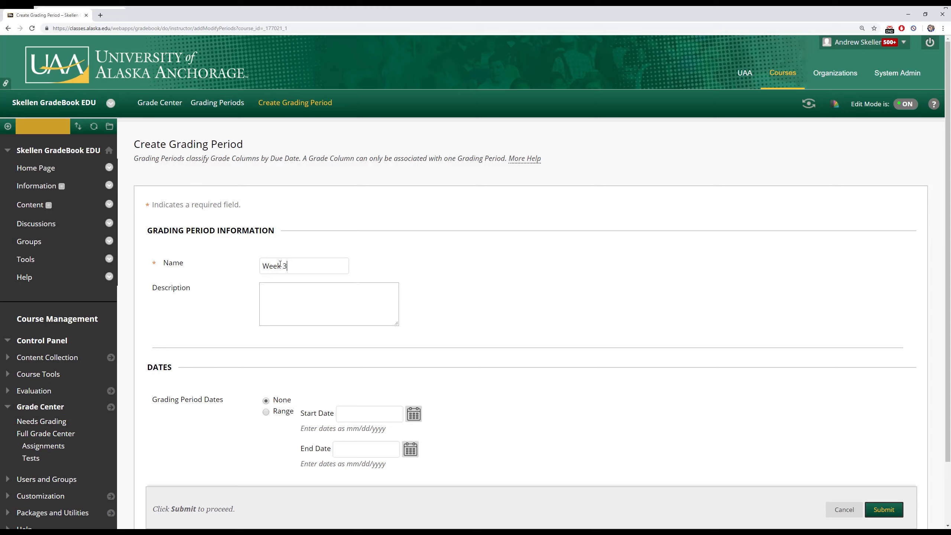
left_click(886, 510)
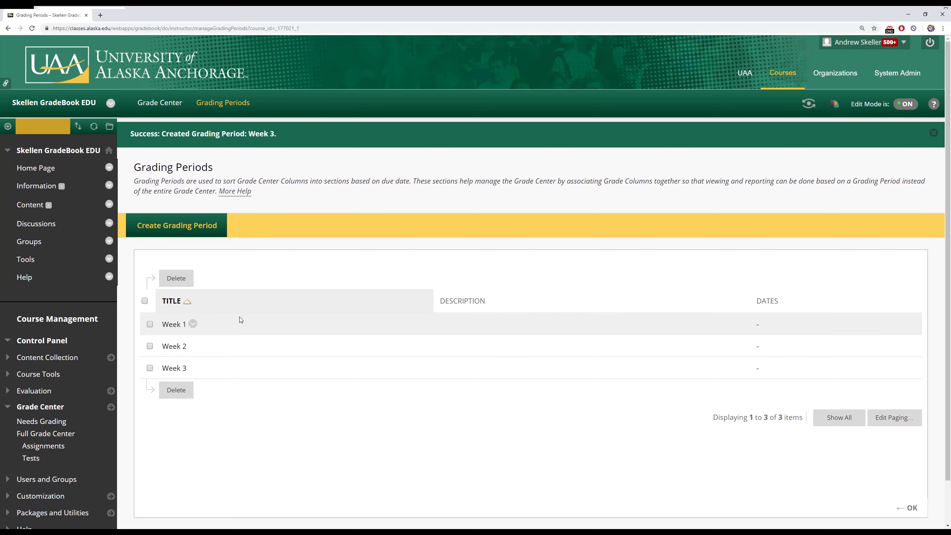
left_click(899, 507)
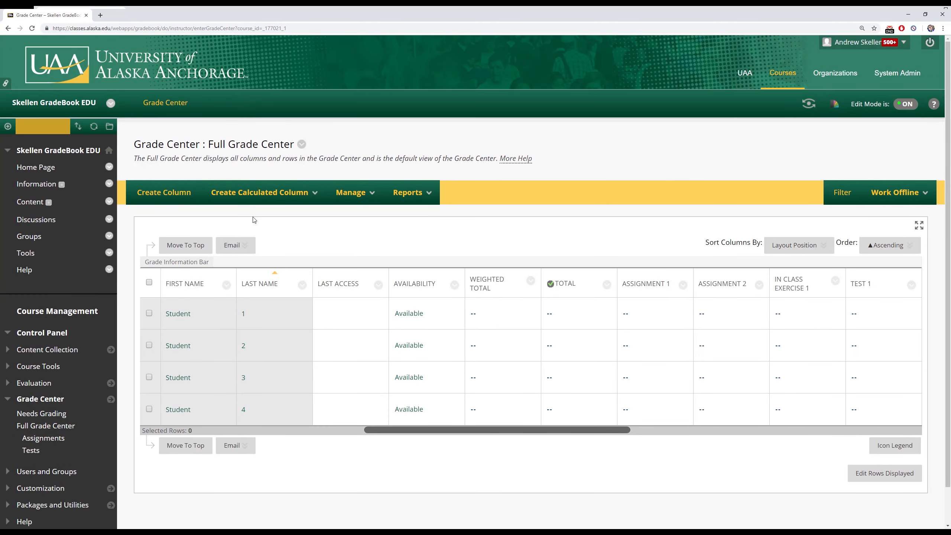
- Examine the Week 1, Week 2 and Week 3 sections and the columns not in a grading period in Column Organization
left_click(371, 195)
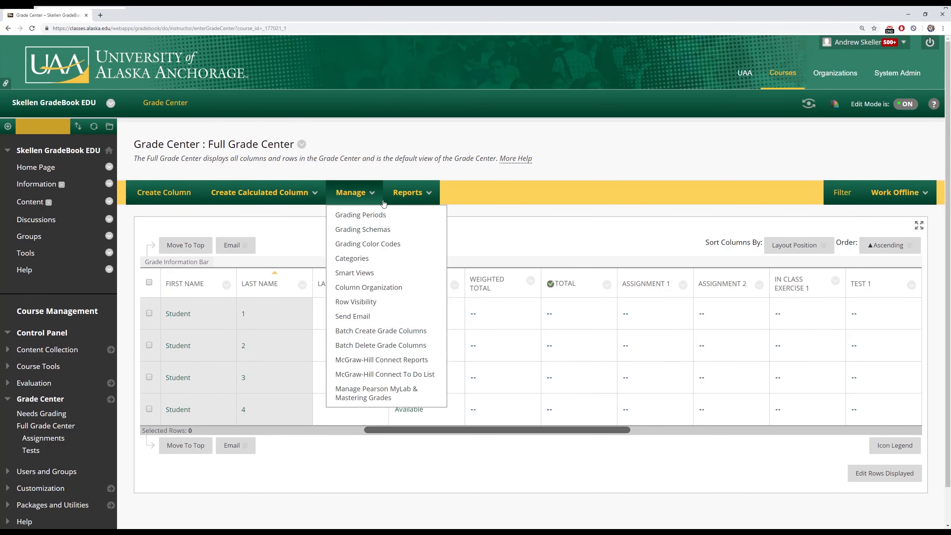
left_click(390, 291)
scroll(399, 318, "down", 4)
scroll(396, 323, "down", 5)
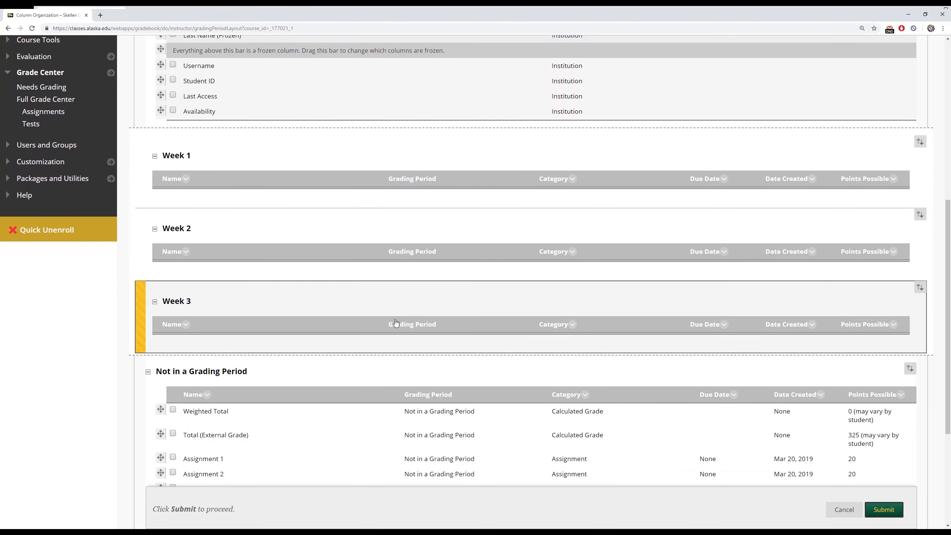
scroll(353, 325, "down", 2)
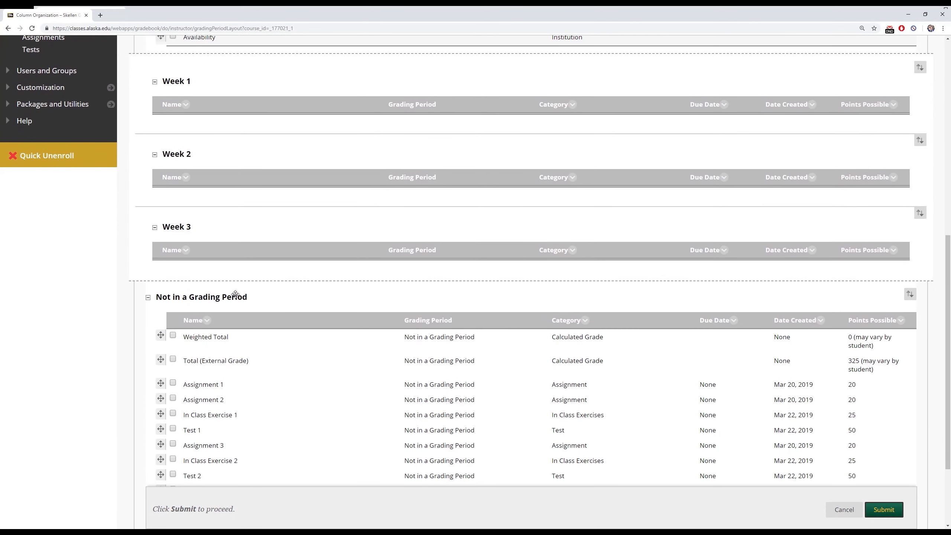
scroll(236, 295, "up", 2)
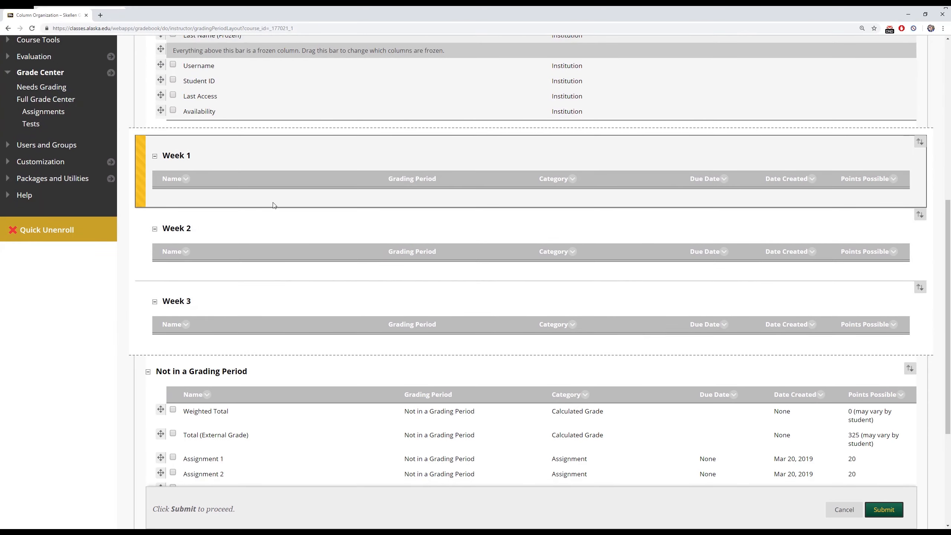
scroll(314, 319, "down", 2)
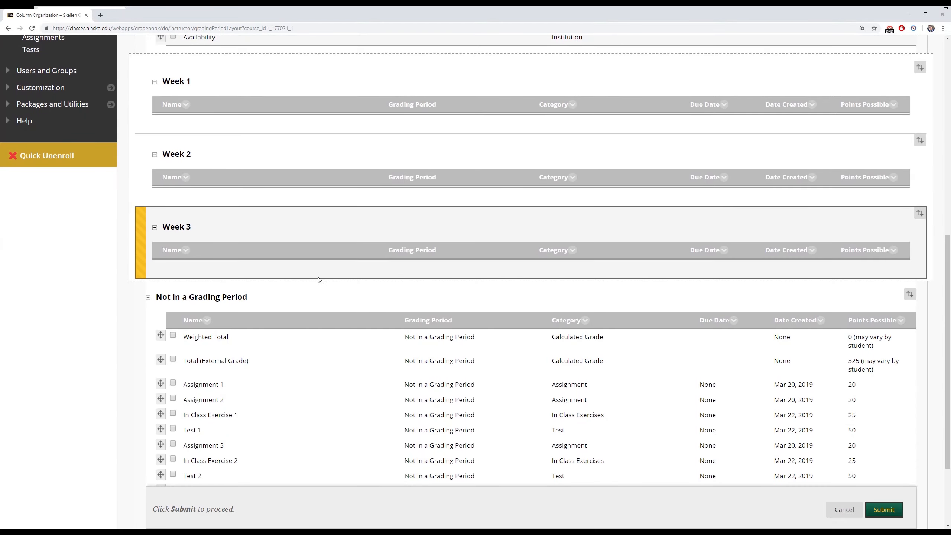
scroll(318, 279, "down", 3)
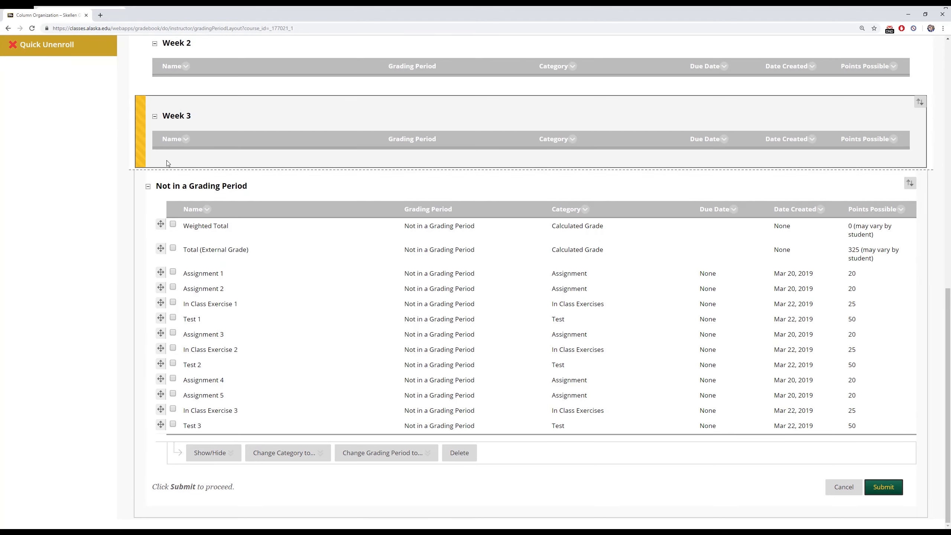
scroll(159, 186, "up", 3)
scroll(186, 251, "down", 1)
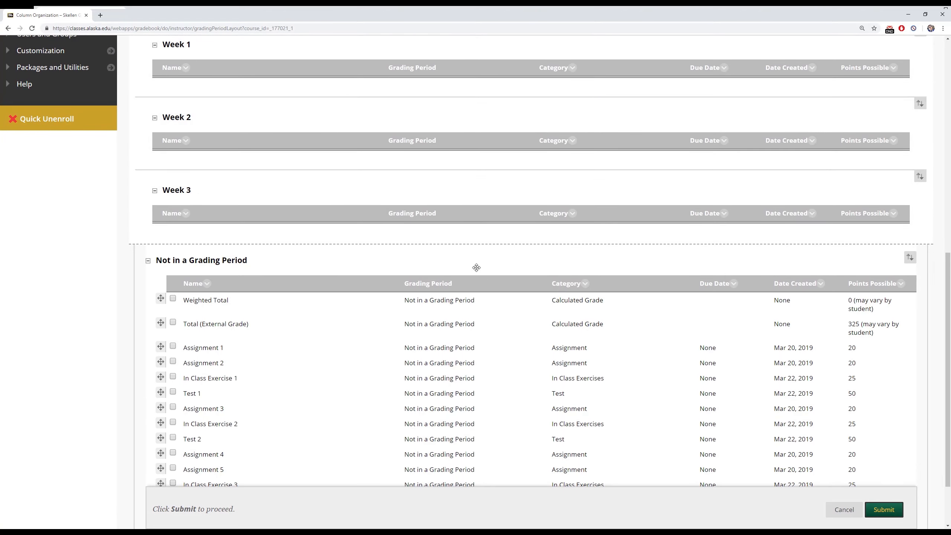
- Assign Assignment 1, Assignment 2, In Class Exercise 1 and Test 1 to the Week 1 grading period
scroll(390, 247, "down", 2)
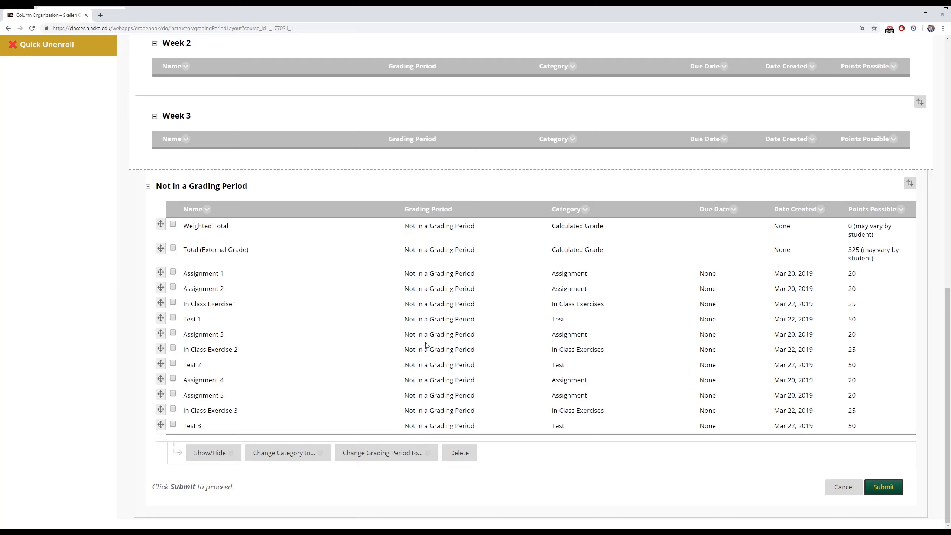
scroll(246, 326, "up", 2)
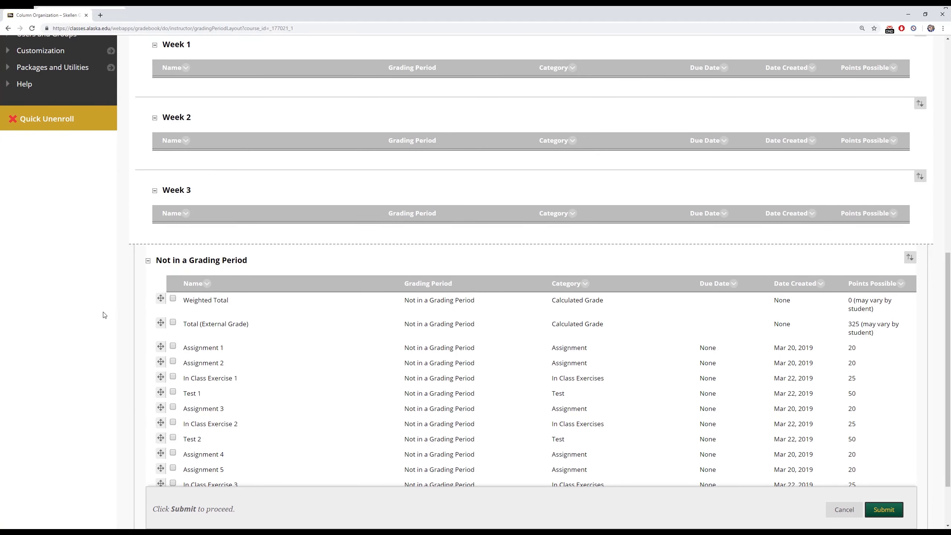
left_click(173, 347)
left_click(174, 362)
left_click(173, 377)
left_click(174, 392)
scroll(173, 393, "down", 2)
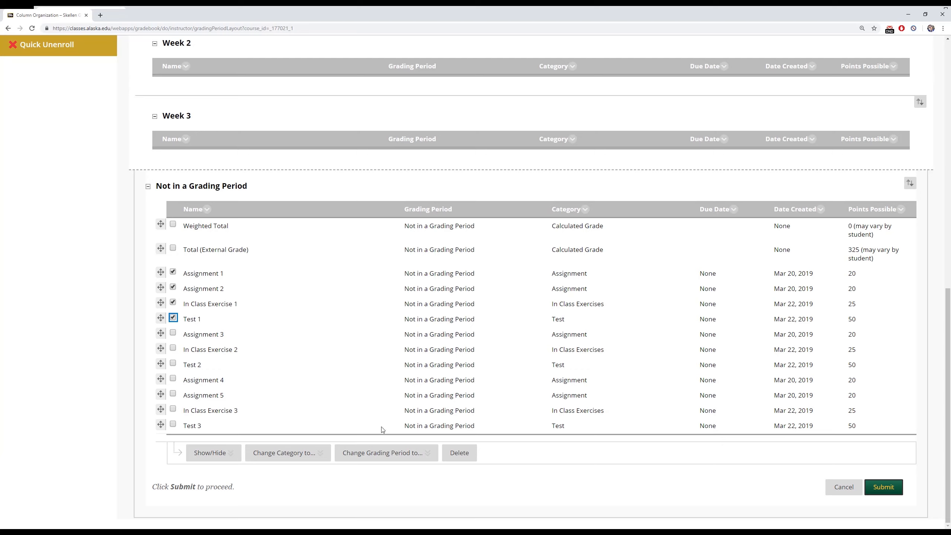
mouse_move(404, 452)
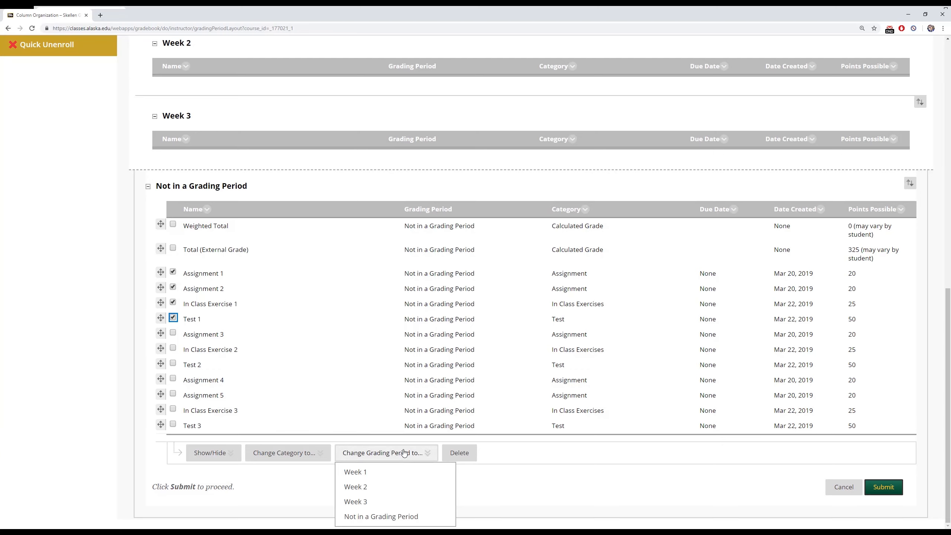
left_click(378, 471)
scroll(323, 350, "up", 3)
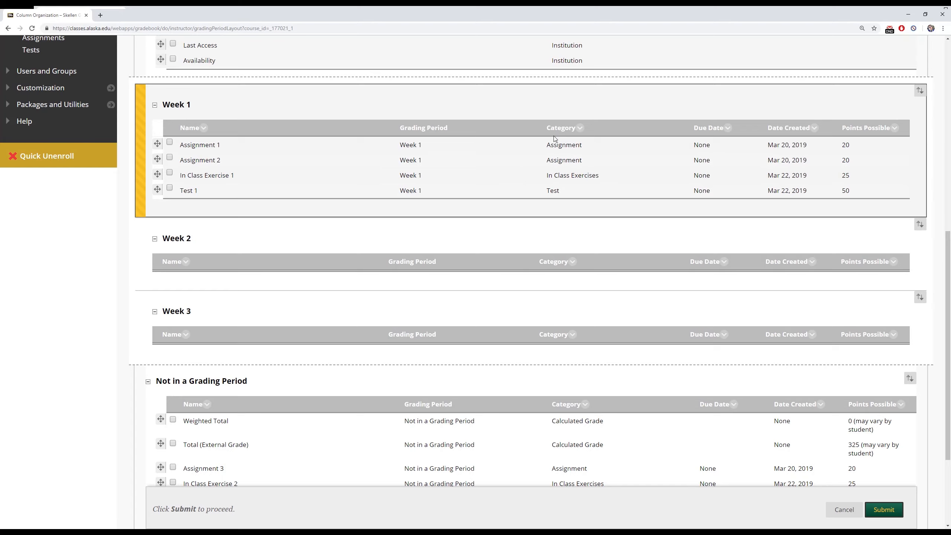
- Move Assignment 3, In Class Exercise 2 and Test 2 into the Week 2 grading period
scroll(350, 280, "down", 3)
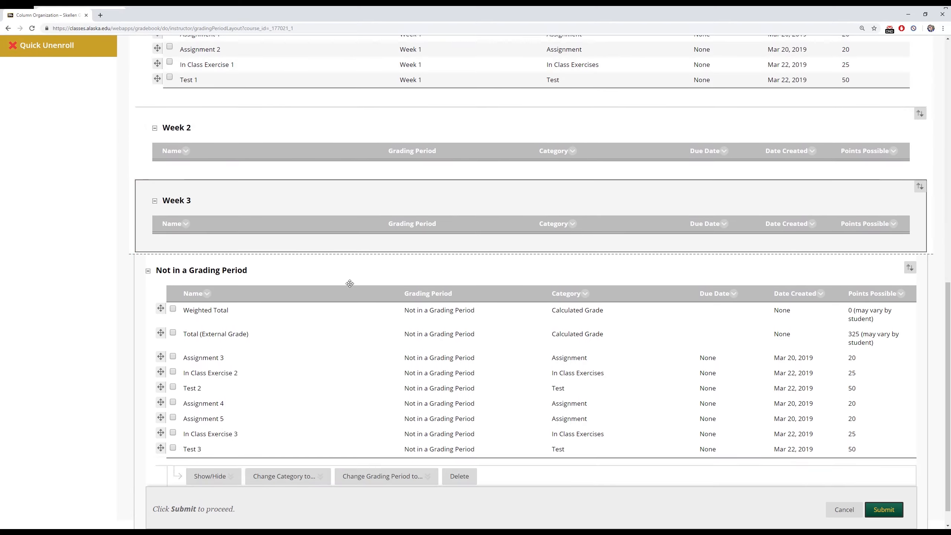
scroll(350, 280, "down", 1)
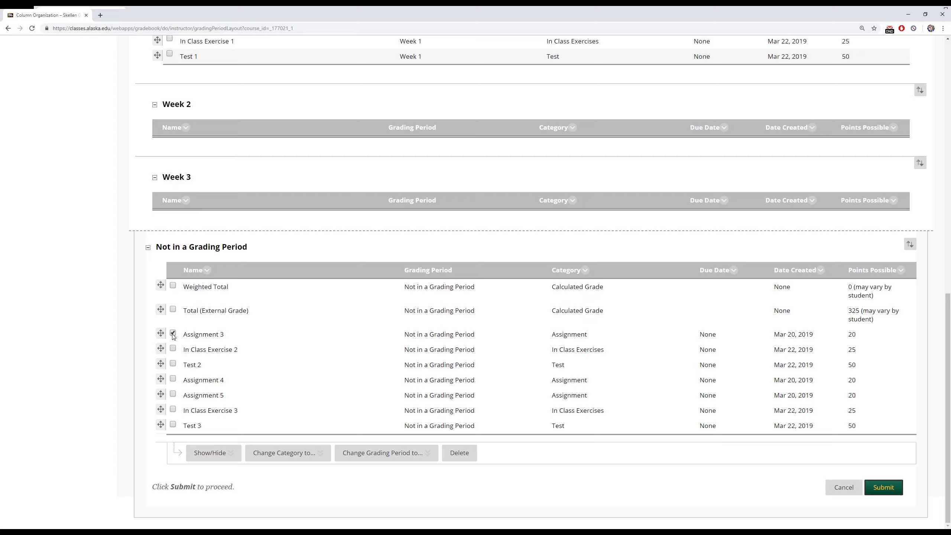
left_click(173, 349)
left_click(173, 365)
left_click(373, 451)
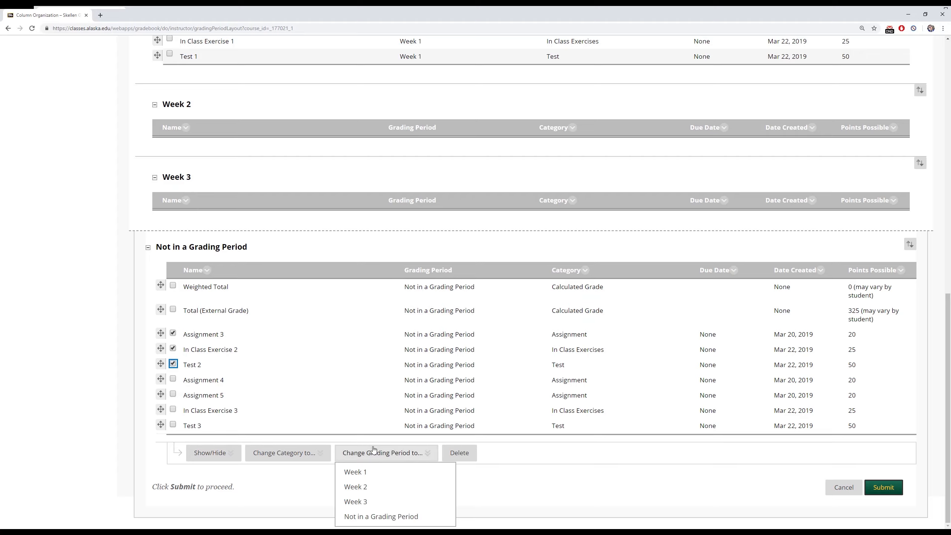
left_click(369, 487)
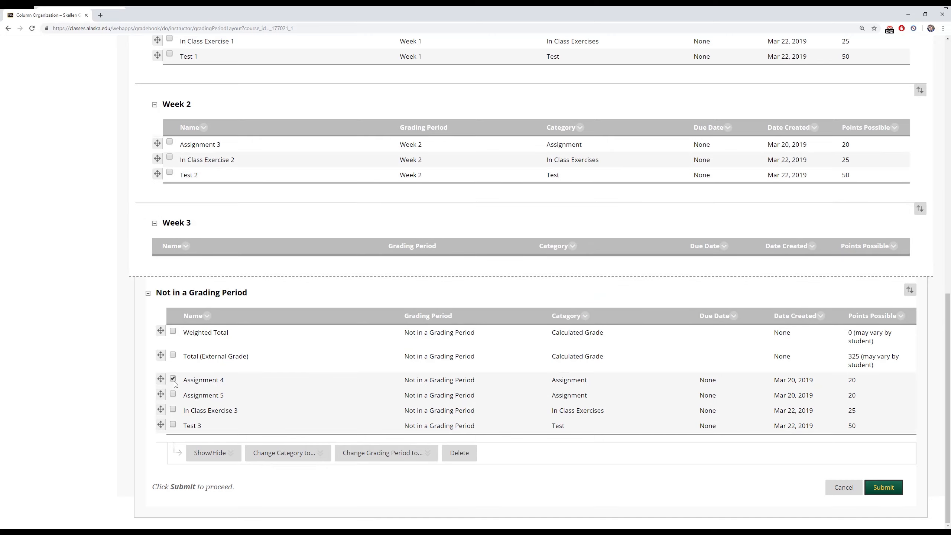
- Put Assignment 4, Assignment 5, In Class Exercise 3 and Test 3 into the Week 3 grading period
left_click(173, 394)
left_click(174, 409)
left_click(172, 426)
left_click(385, 453)
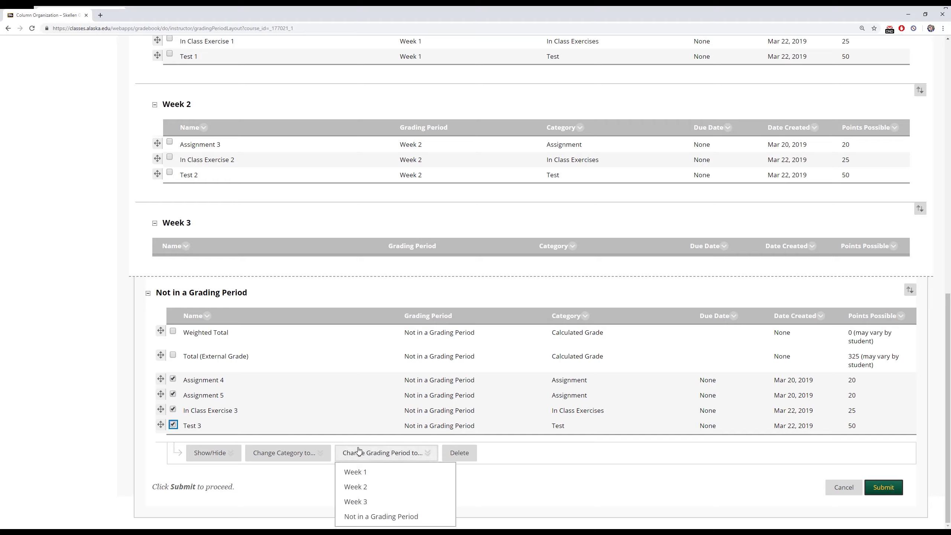
left_click(371, 501)
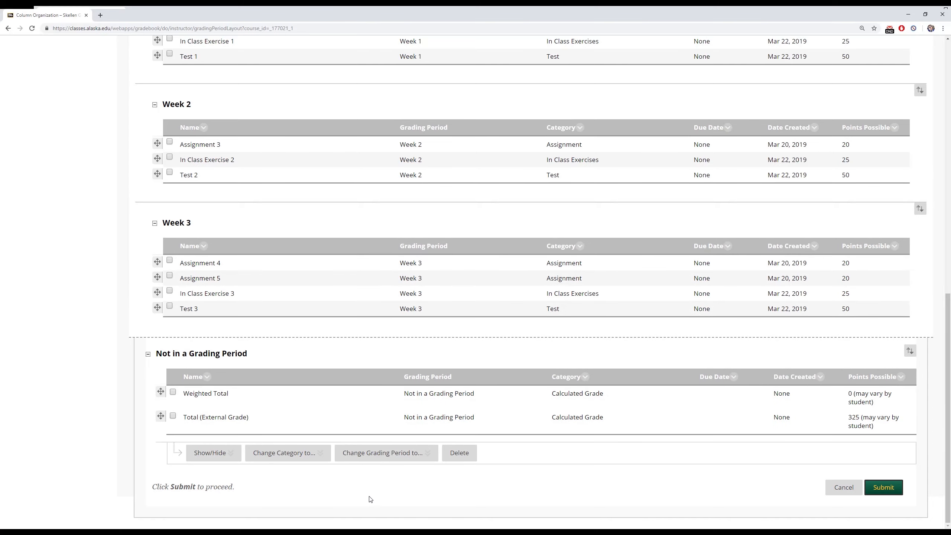
- Submit the column organization with its weekly grading periods and check the column order across the Full Grade Center
scroll(372, 490, "up", 15)
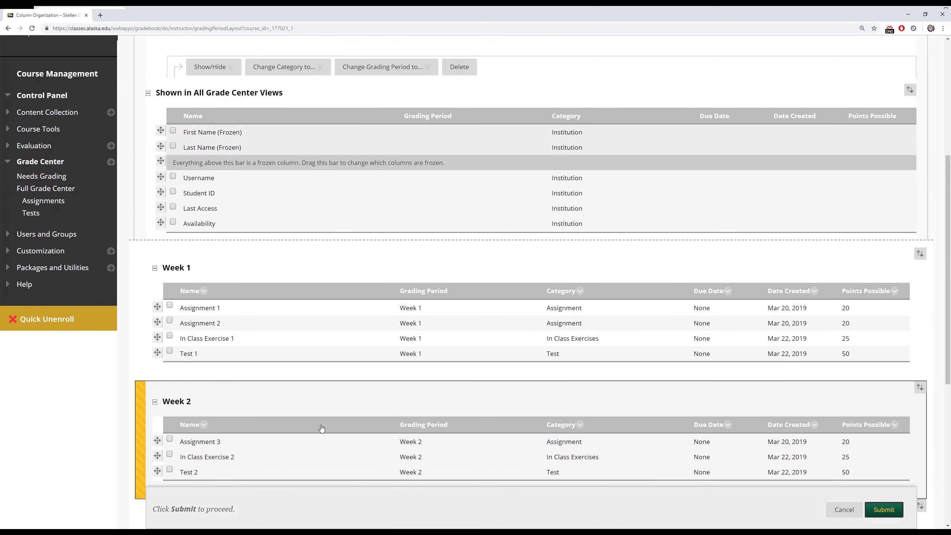
scroll(292, 245, "down", 4)
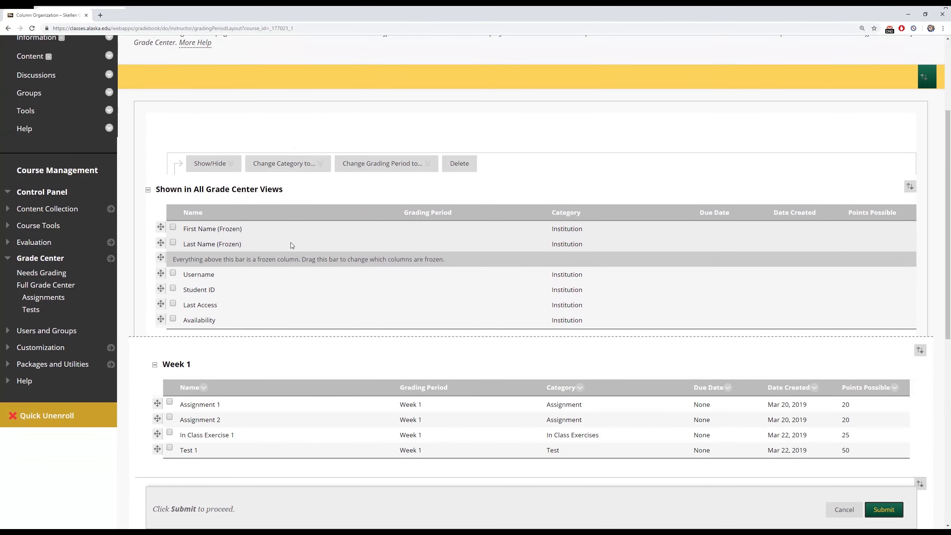
scroll(290, 243, "down", 4)
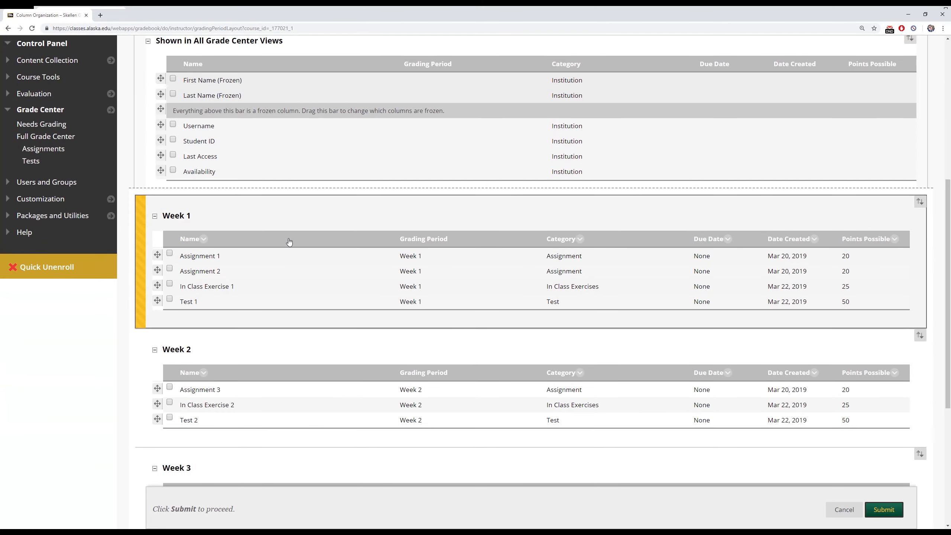
scroll(295, 199, "up", 3)
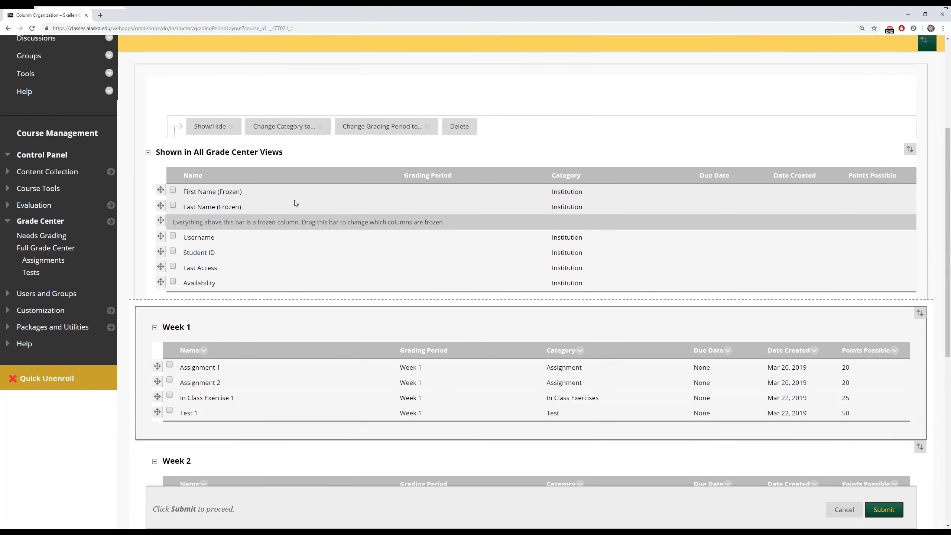
scroll(341, 287, "down", 7)
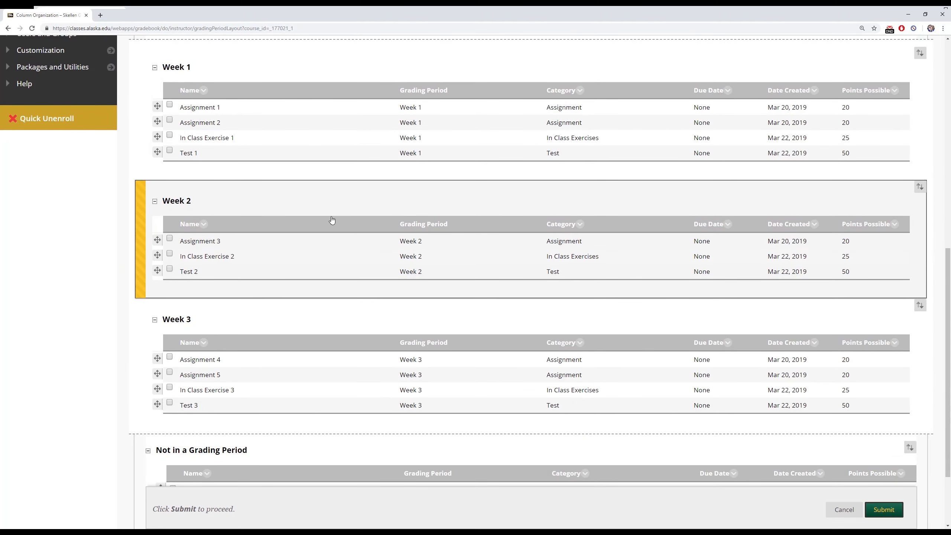
scroll(330, 219, "down", 2)
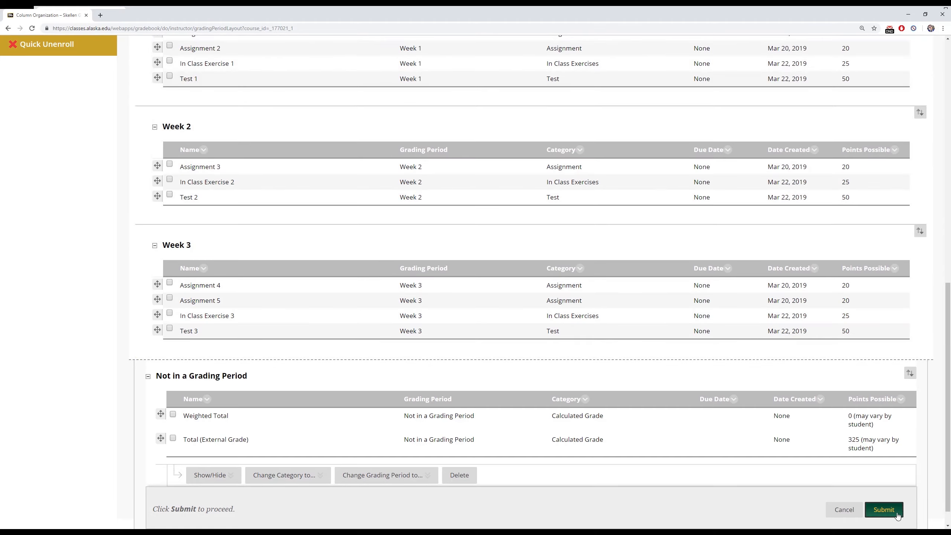
left_click(898, 515)
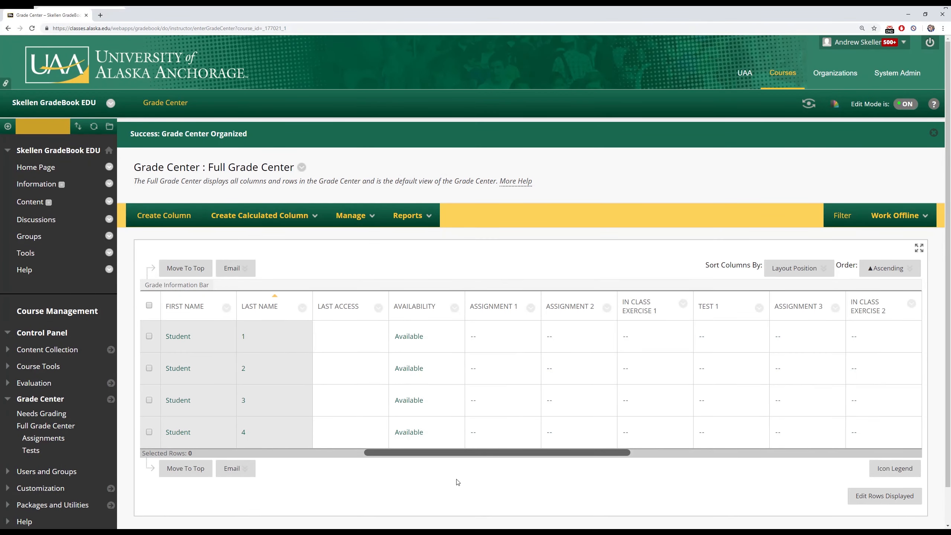
mouse_move(646, 305)
left_click_drag(445, 454, 743, 440)
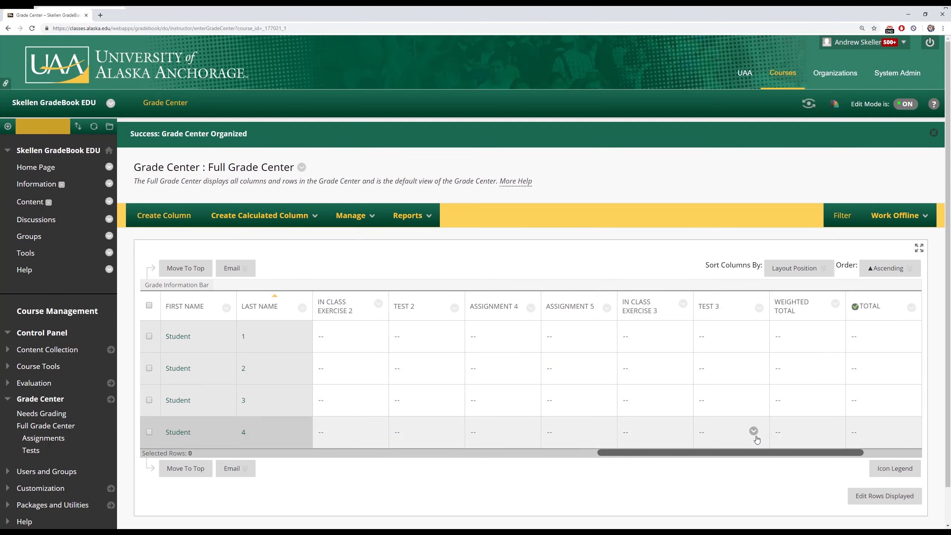